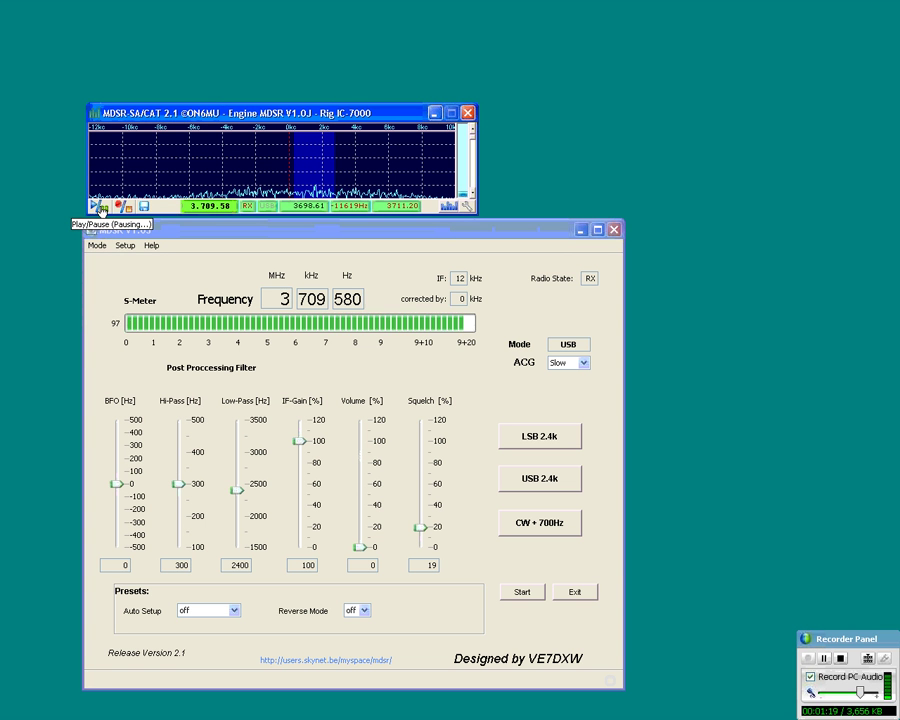
# Resume the paused spectrum display and enable Key Rig when Playing in the WAV player for recordings
pyautogui.click(99, 207)
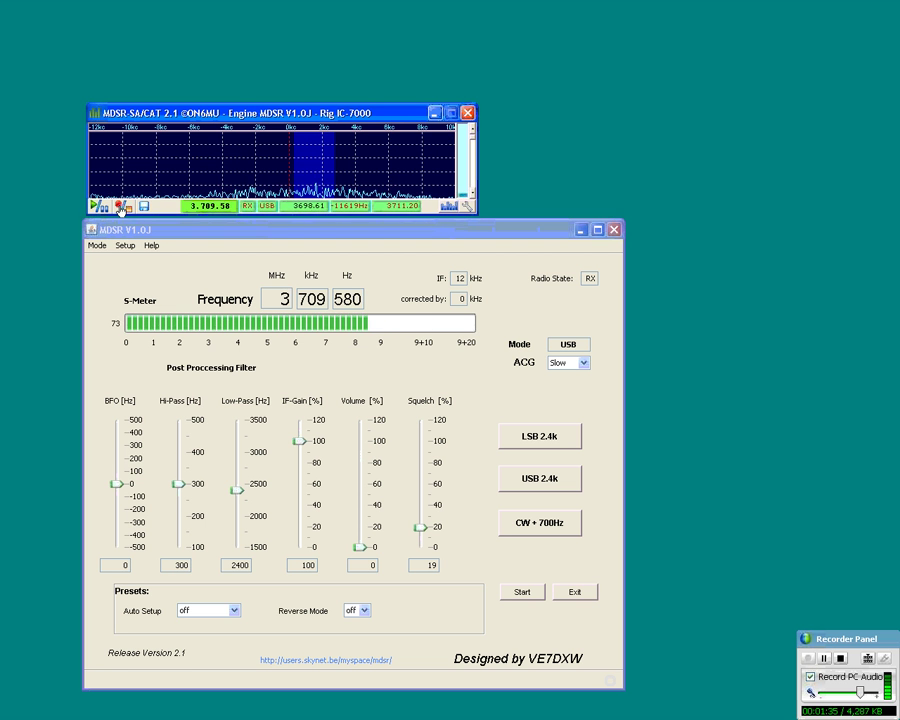
pyautogui.click(146, 206)
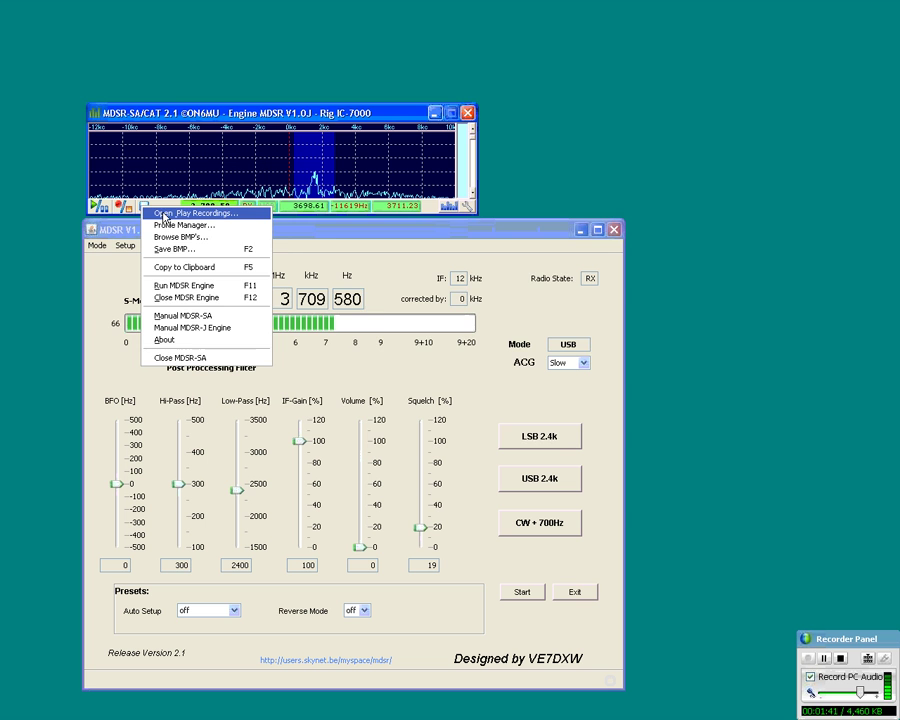
pyautogui.click(166, 214)
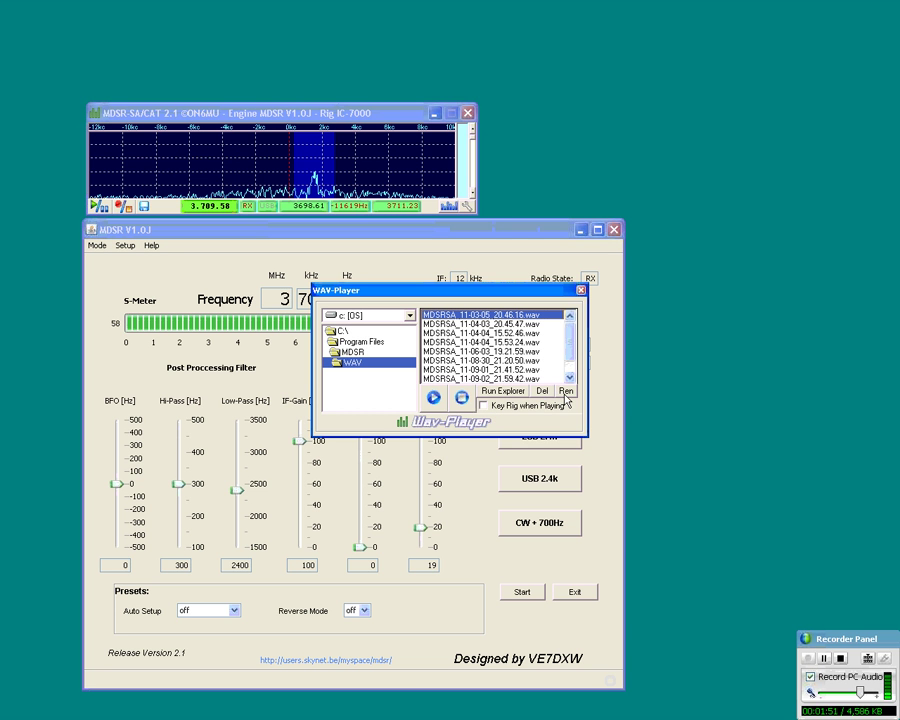
pyautogui.click(485, 406)
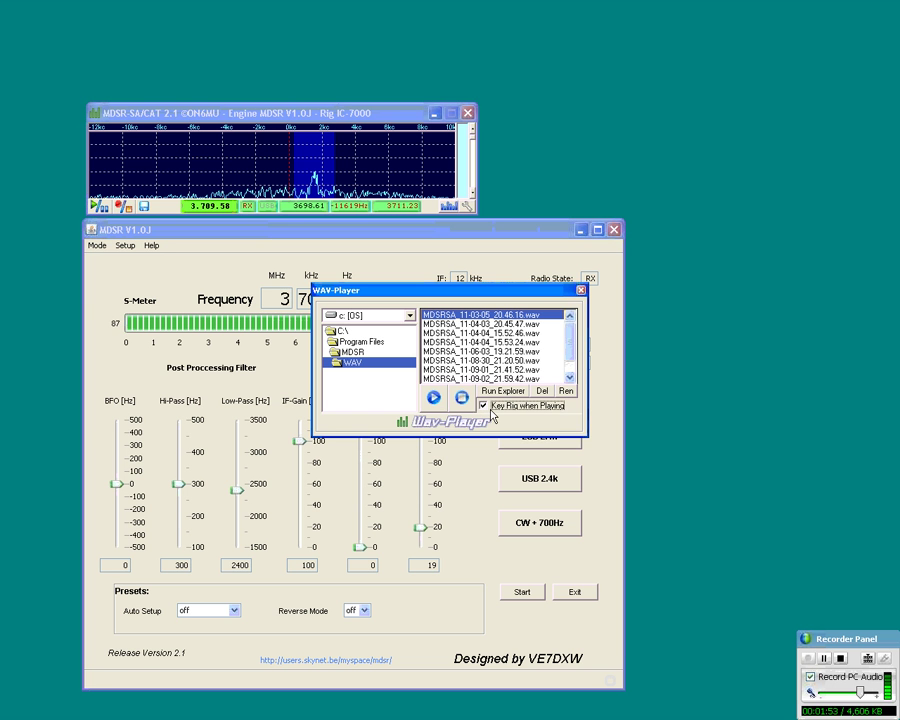
pyautogui.click(580, 292)
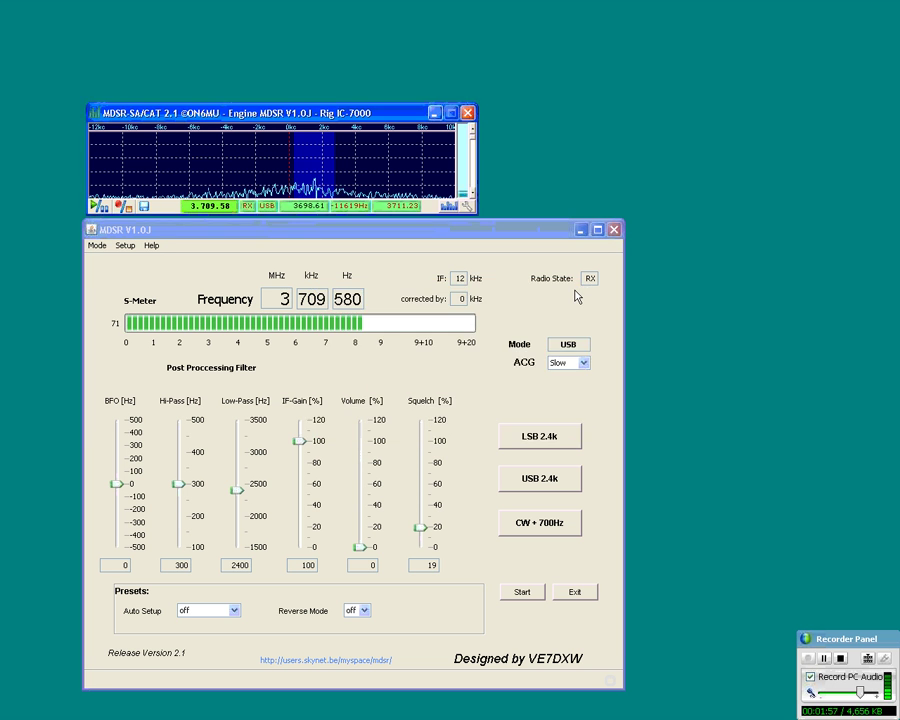
# View the Icom7000 profile in the Profile Manager and close the manager
pyautogui.click(145, 209)
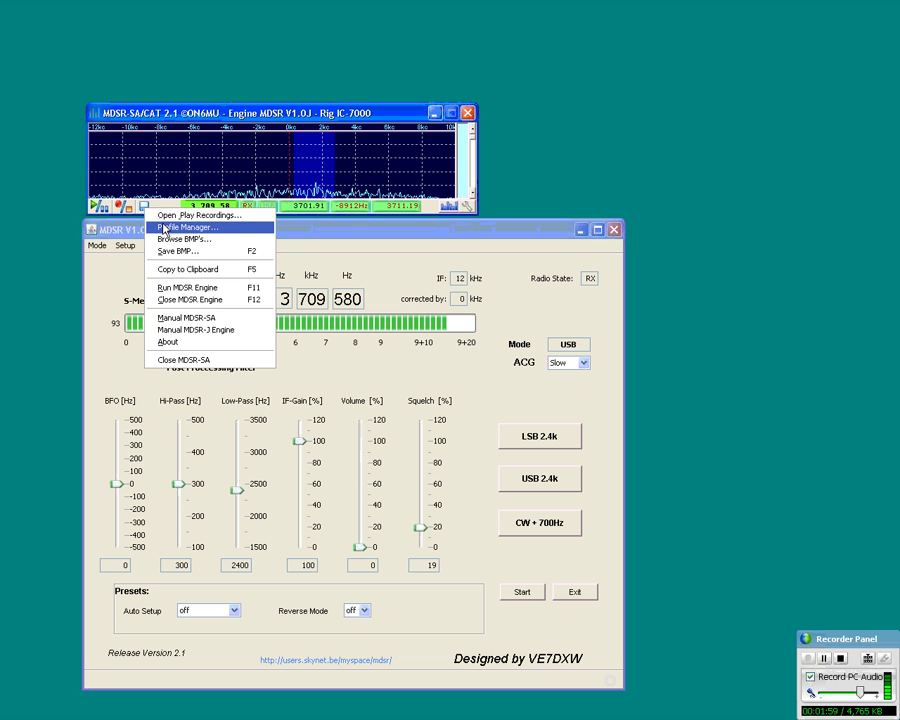
pyautogui.click(166, 228)
pyautogui.click(210, 141)
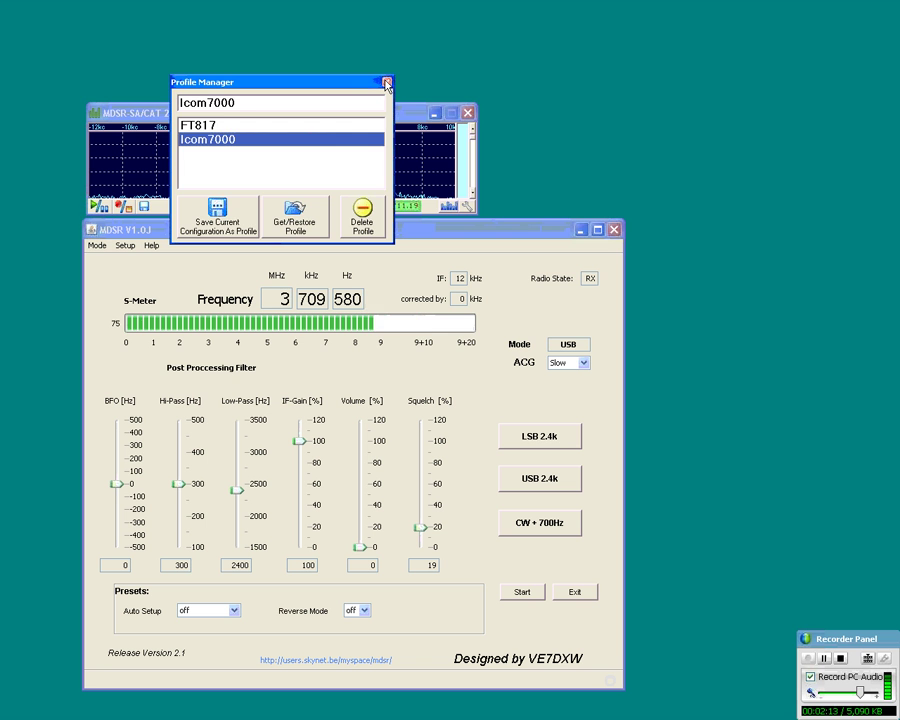
pyautogui.click(387, 83)
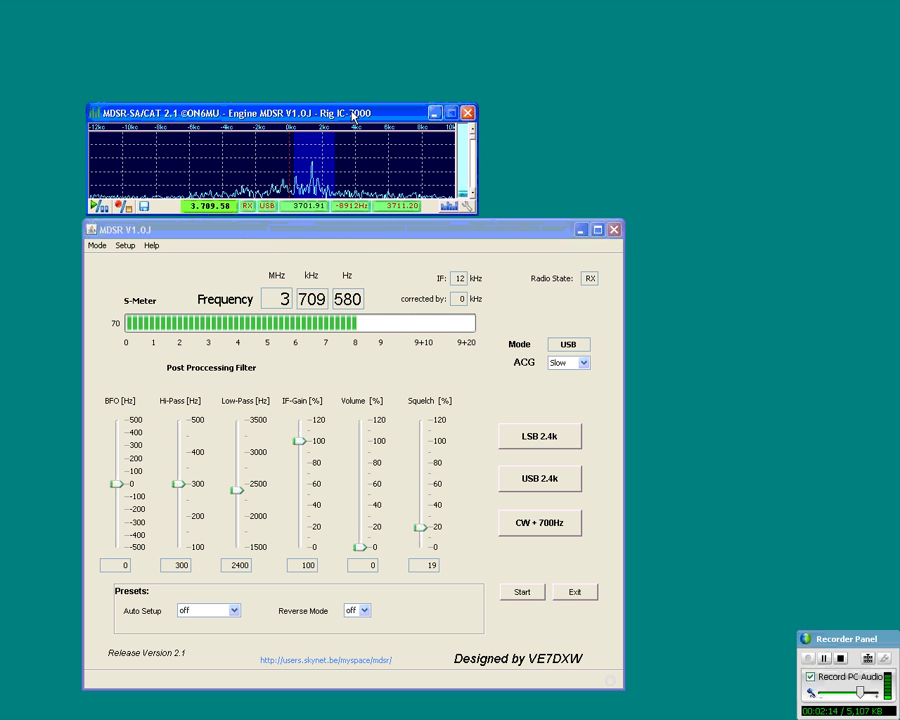
# Browse the folder of saved BMP spectrum captures, close it and look over the remaining file commands
pyautogui.click(144, 206)
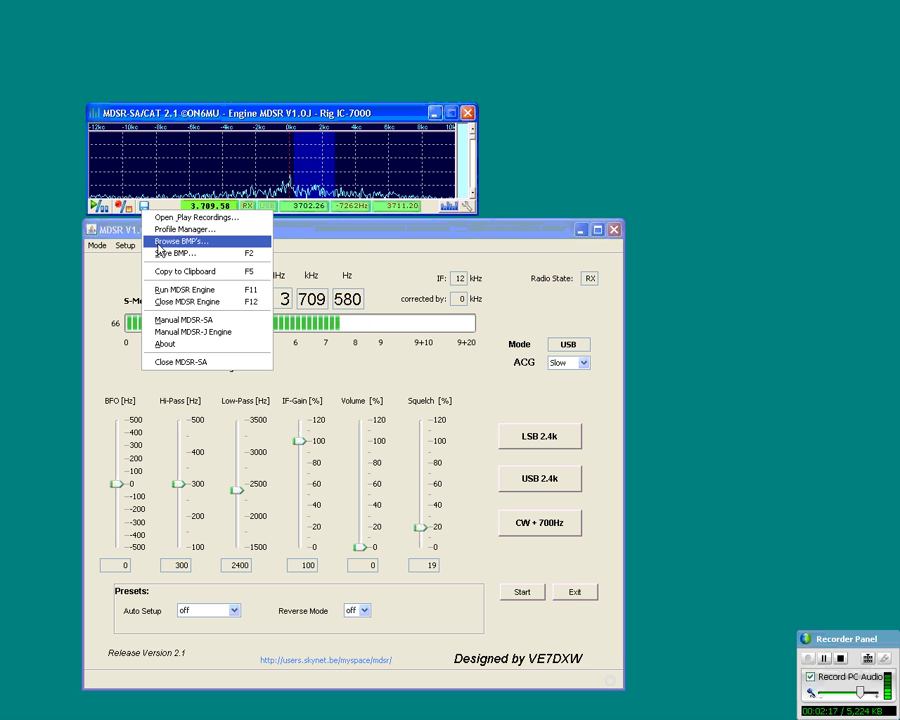
pyautogui.click(157, 243)
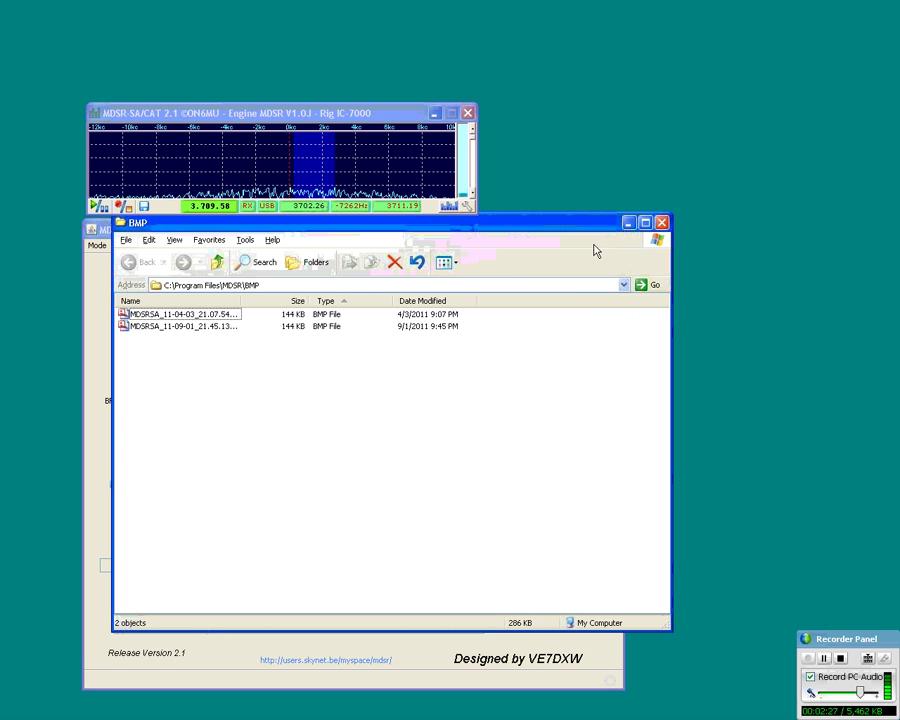
pyautogui.click(661, 224)
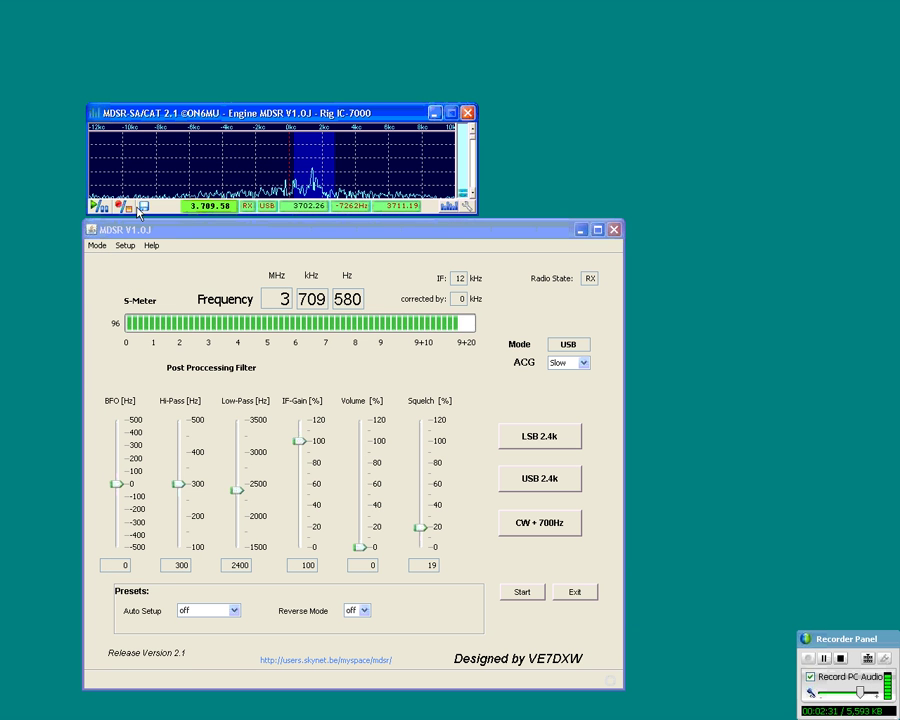
pyautogui.click(145, 208)
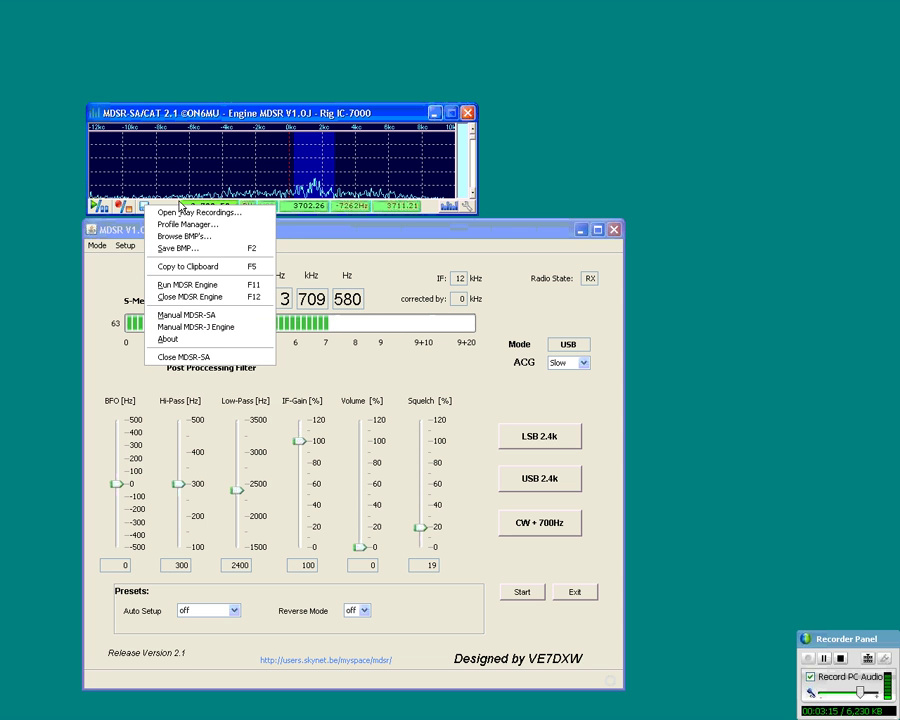
pyautogui.click(123, 219)
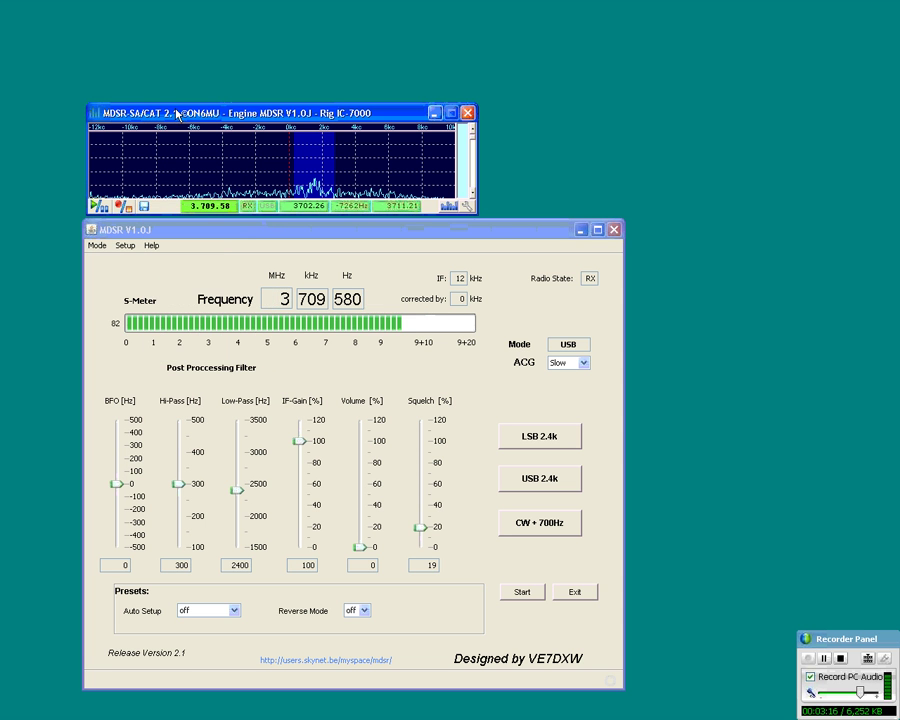
# Switch the rig to the 160m band preset and from there to the 30m preset
pyautogui.click(201, 211)
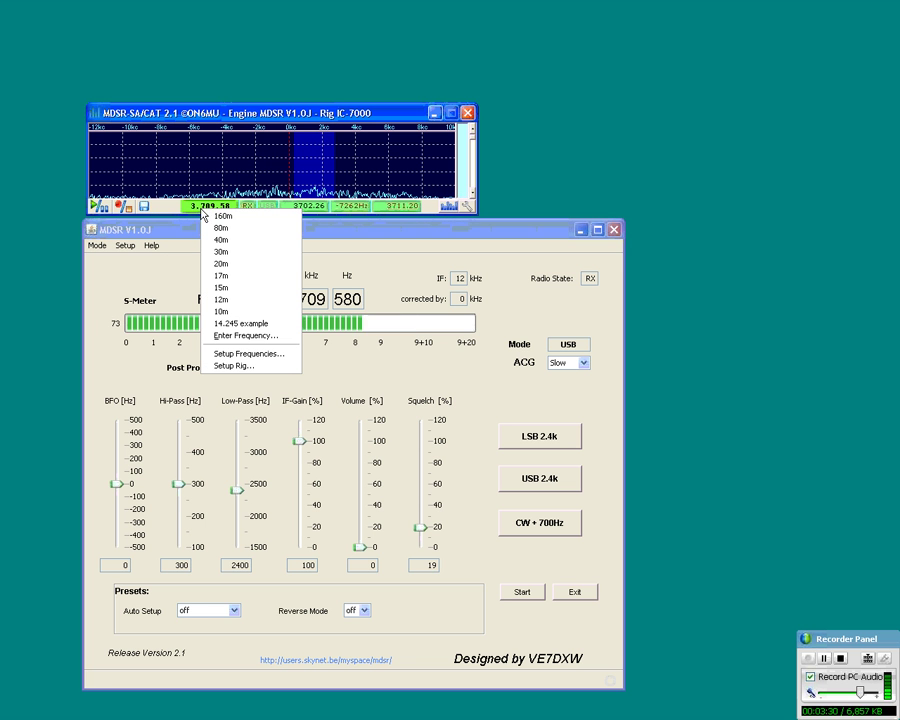
pyautogui.click(223, 216)
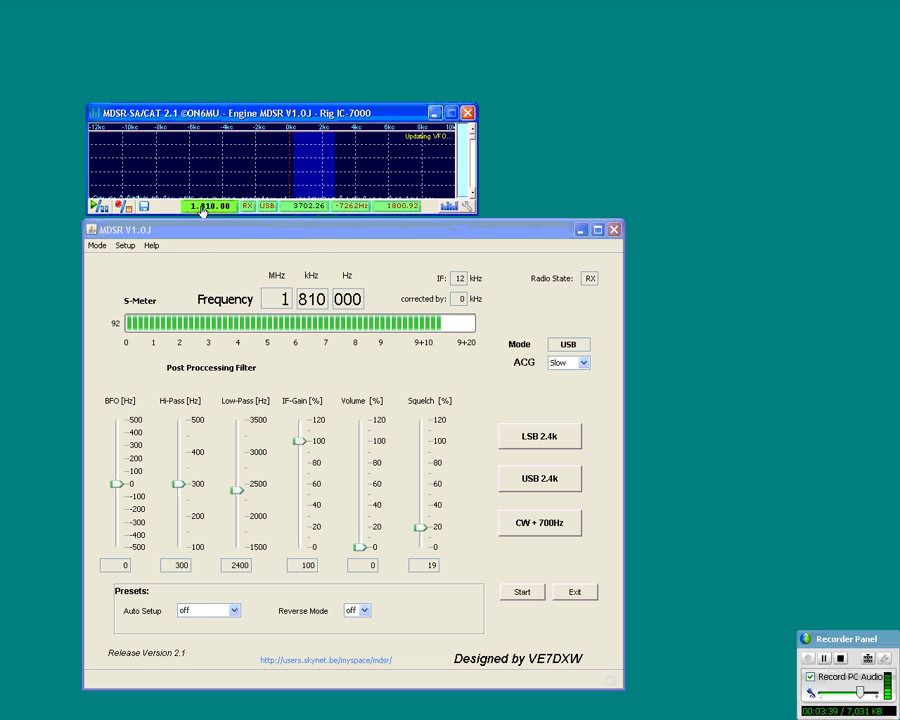
pyautogui.click(202, 211)
pyautogui.click(211, 250)
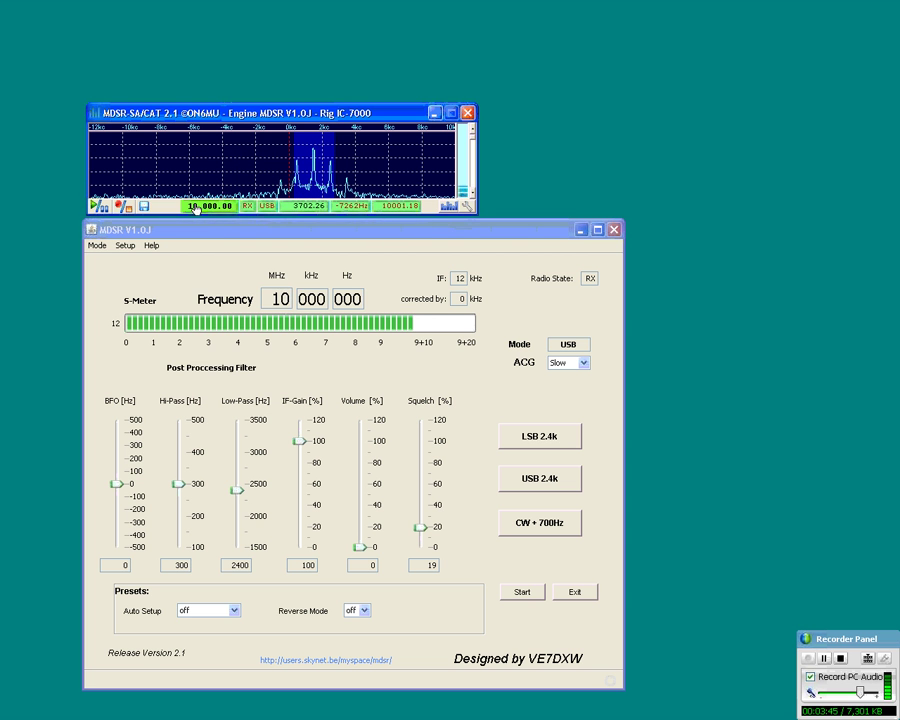
# View the manual rig frequency entry in kHz and the frequency and rig setup options, entering no value
pyautogui.click(199, 207)
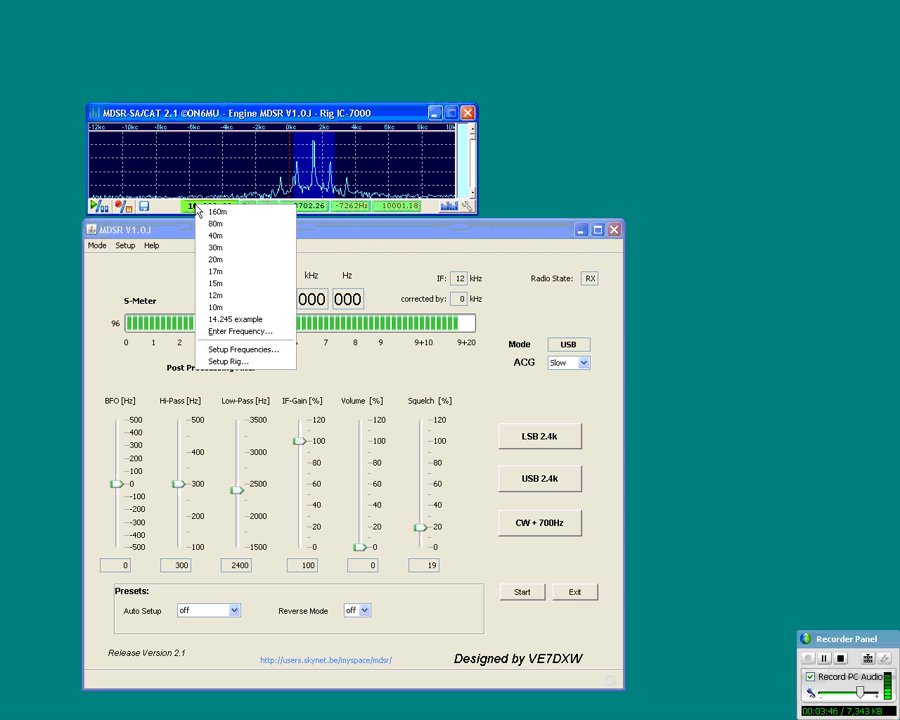
pyautogui.click(250, 333)
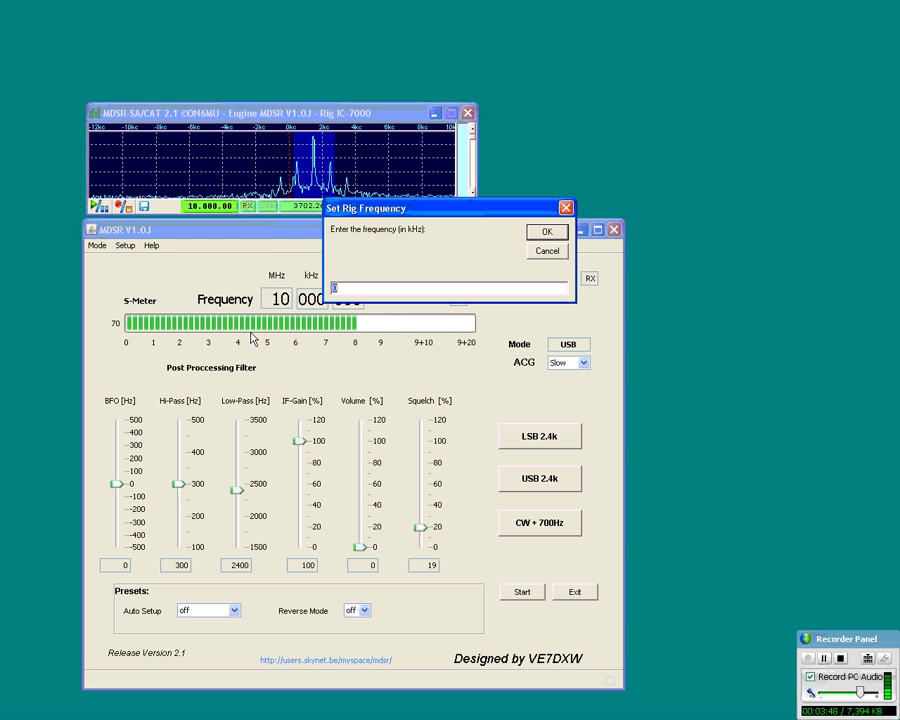
pyautogui.click(546, 231)
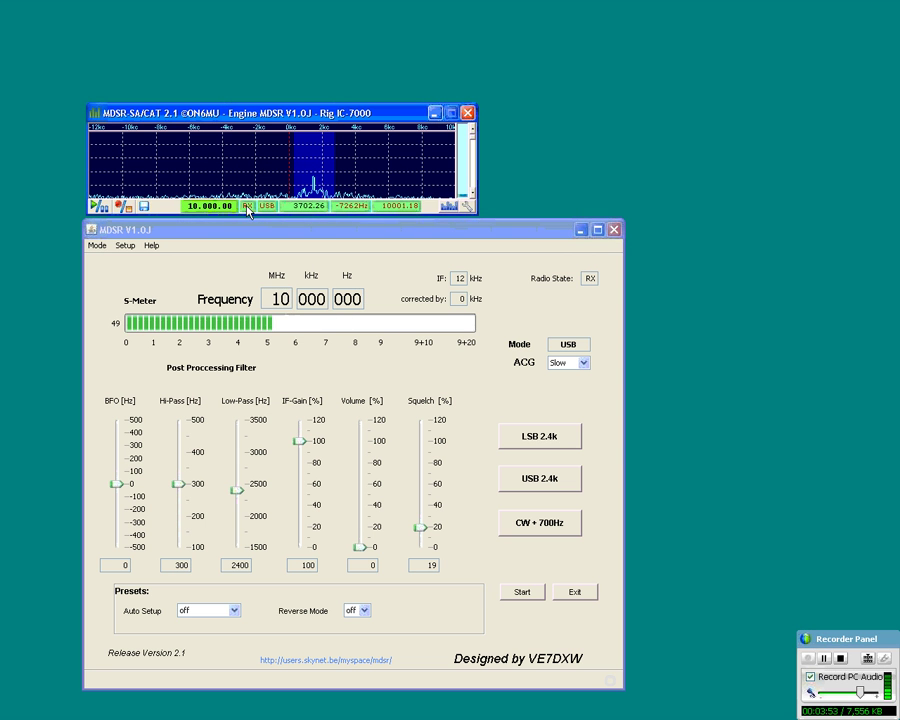
pyautogui.click(206, 206)
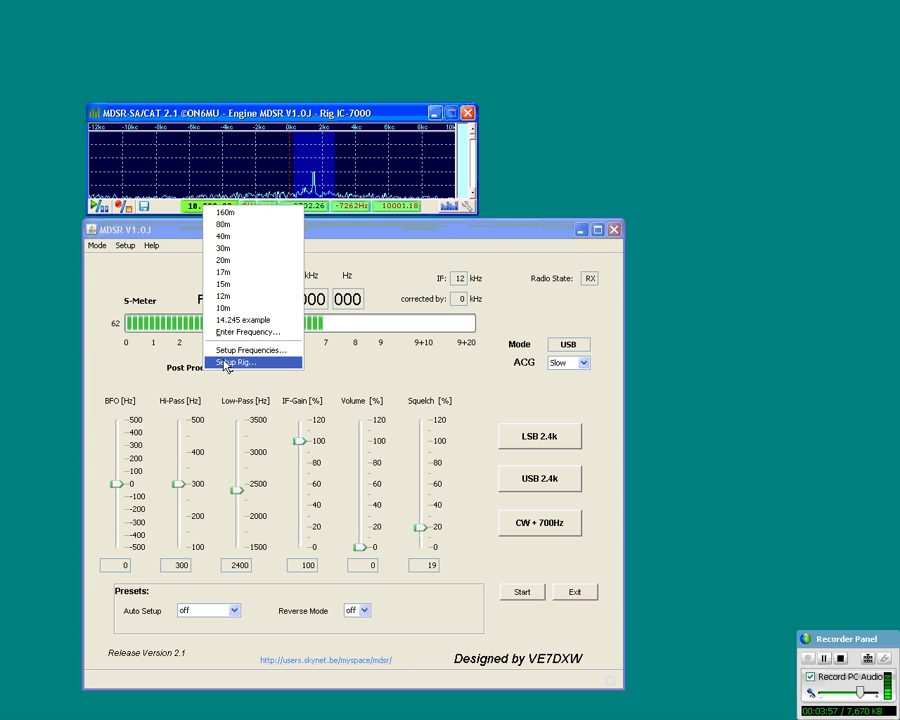
pyautogui.click(186, 209)
# Set the rig's operating mode to USB
pyautogui.click(246, 205)
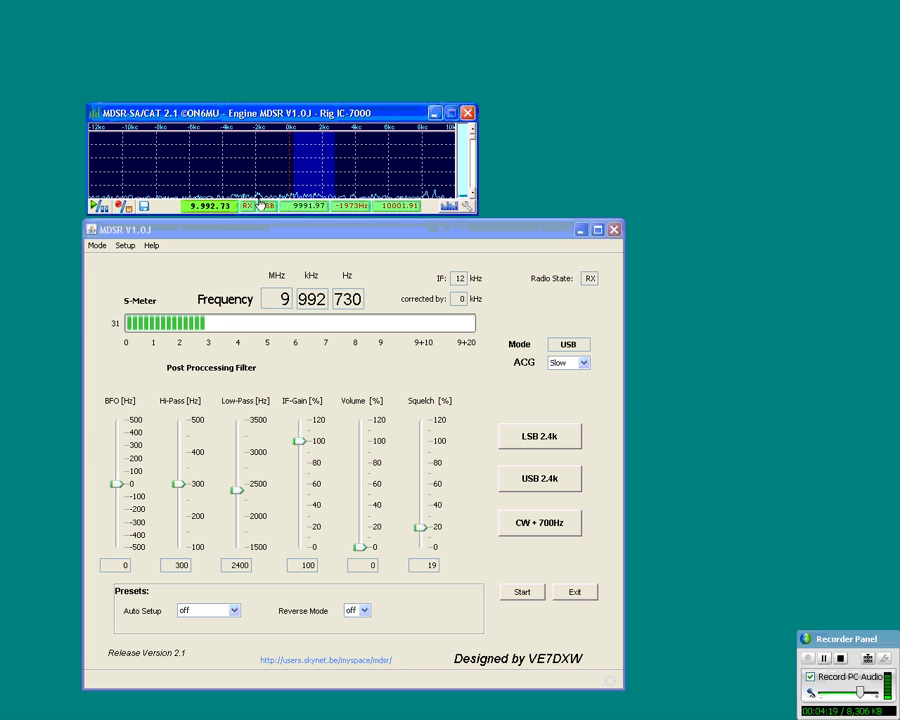
pyautogui.click(267, 210)
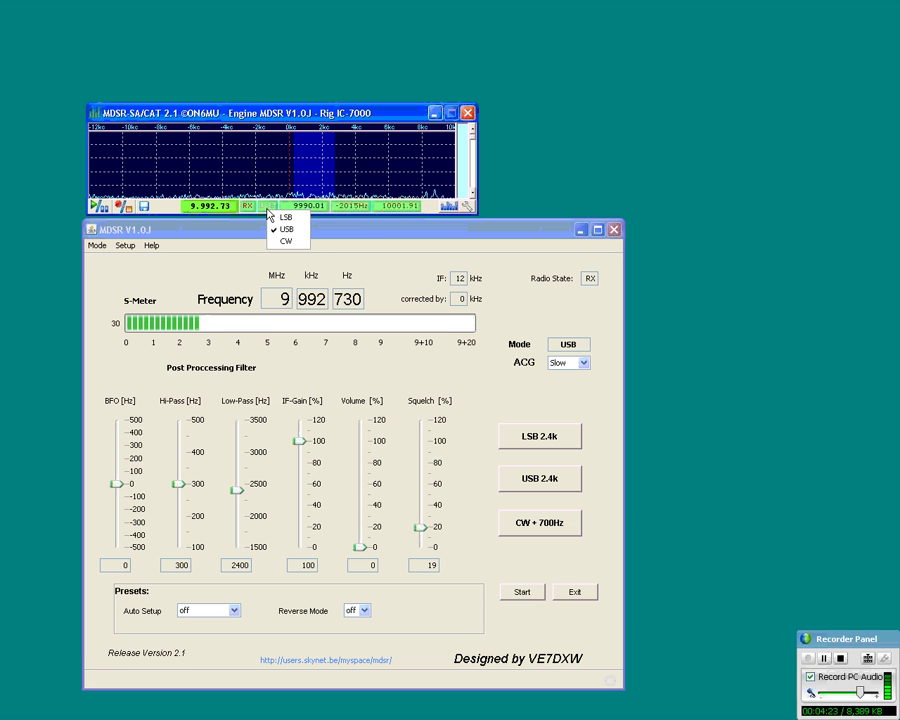
pyautogui.click(268, 212)
pyautogui.click(269, 212)
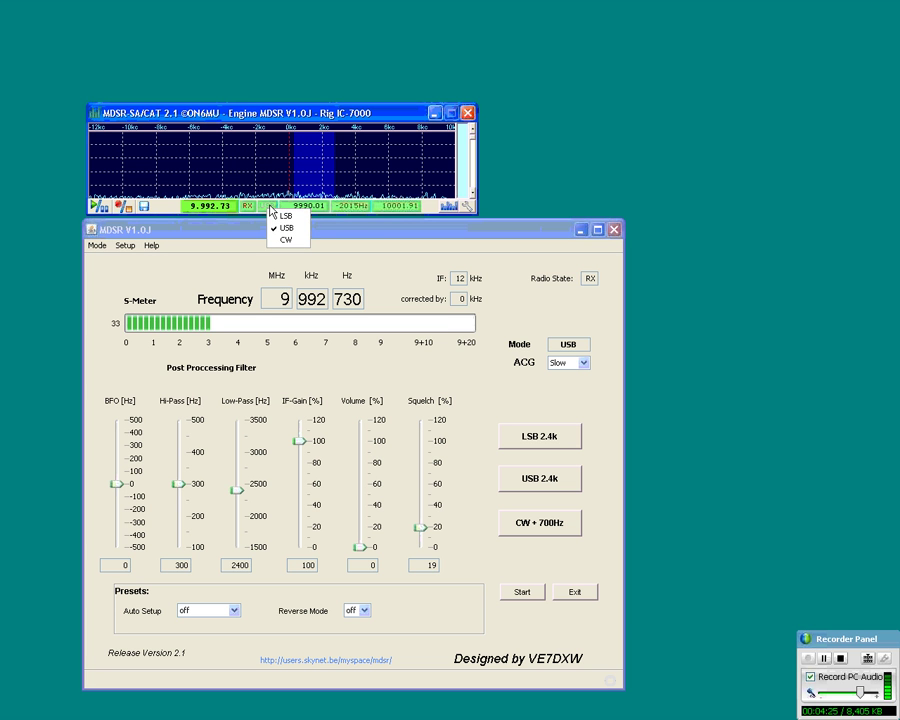
pyautogui.click(290, 228)
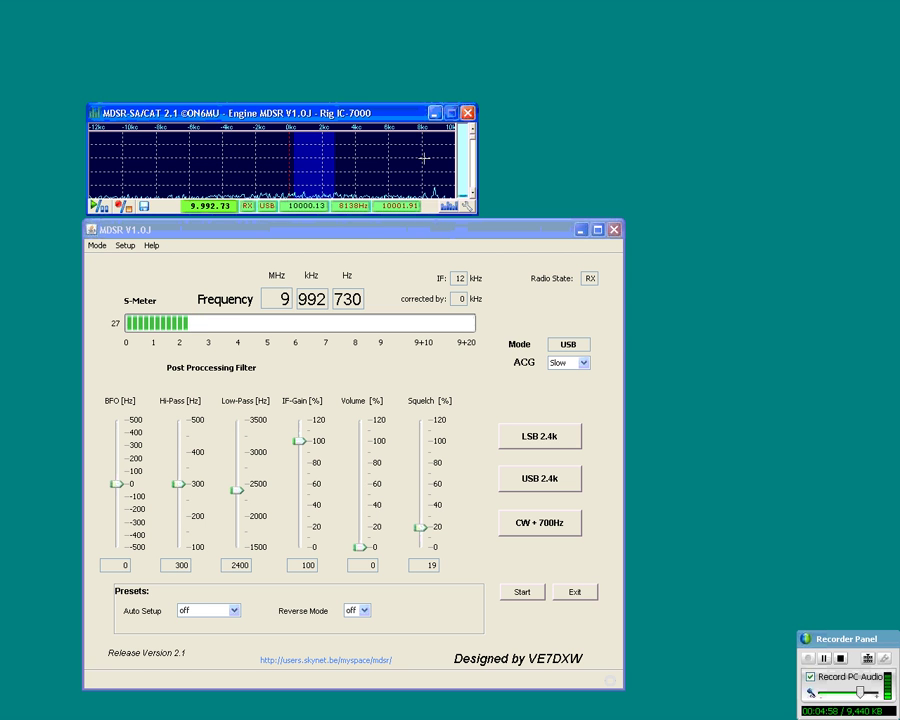
# Tune the rig to the signal about 8 kHz above centre in the spectrum and set it to the dominant peak frequency twice
pyautogui.click(427, 159)
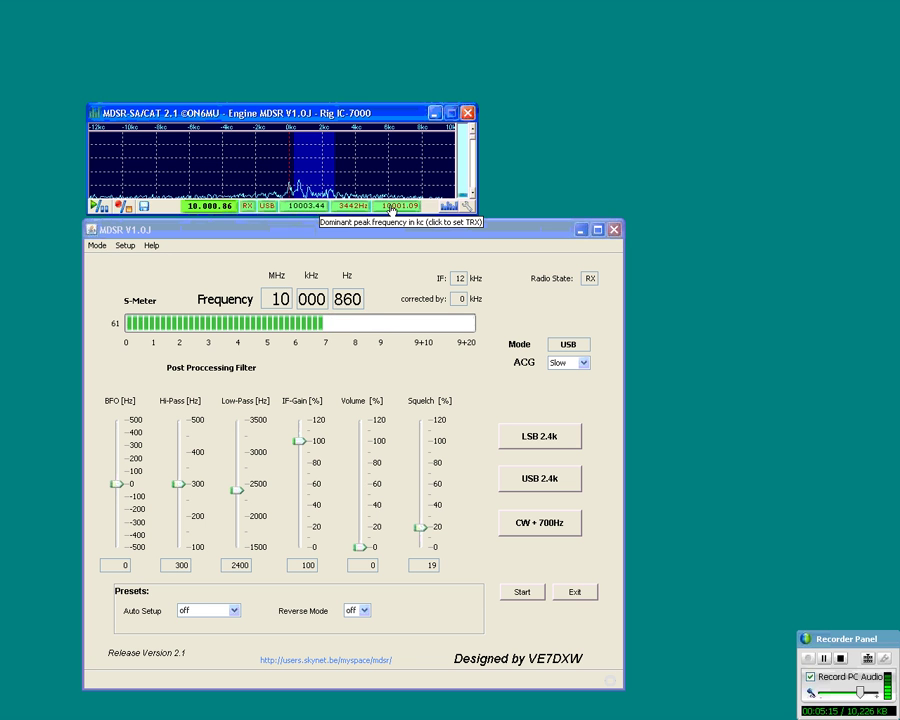
pyautogui.click(387, 208)
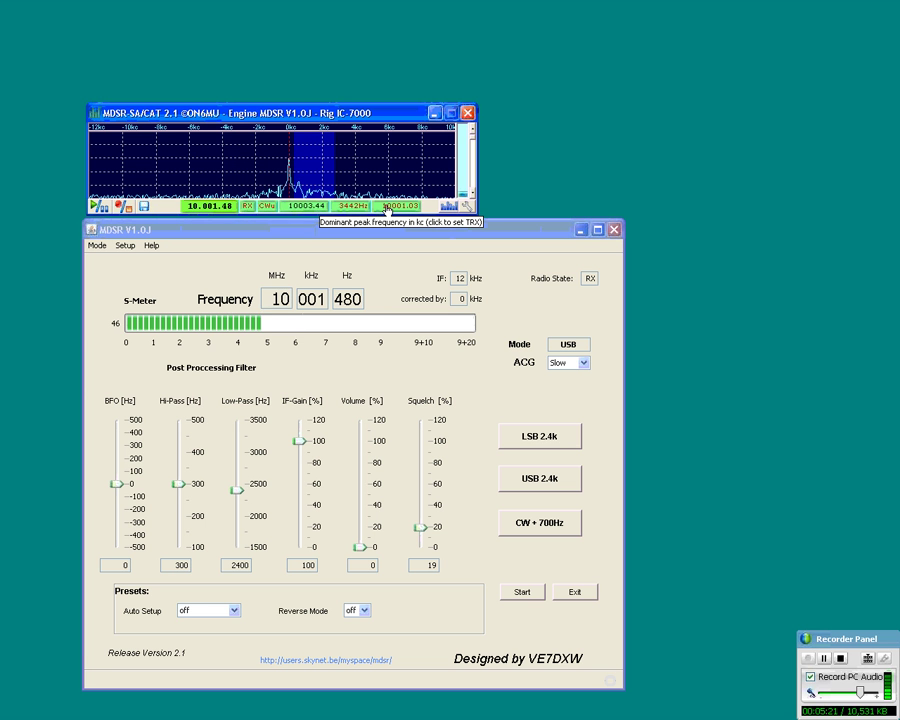
pyautogui.click(387, 208)
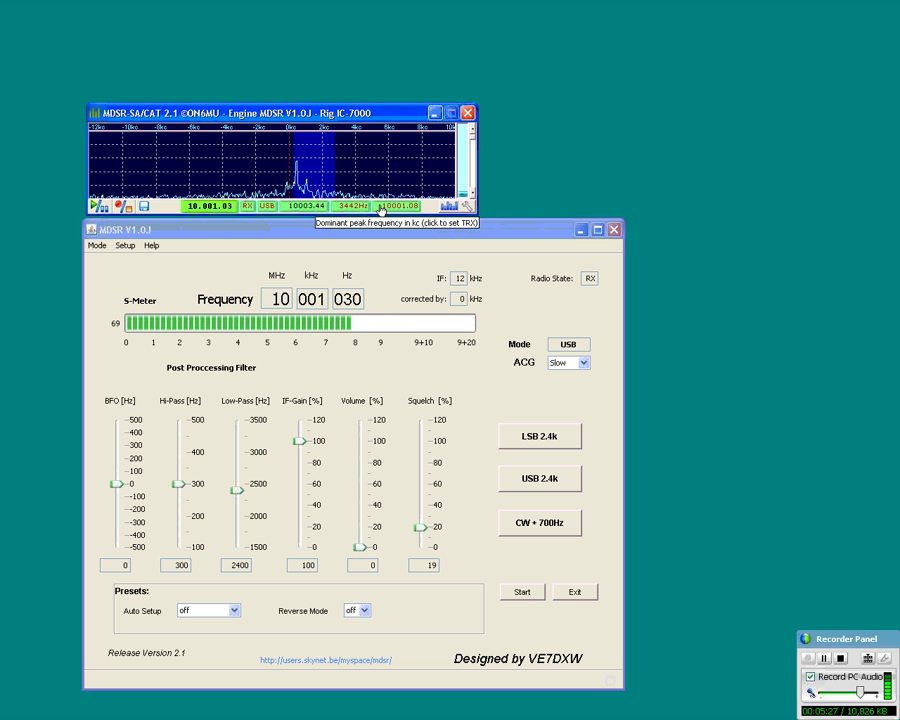
# View the signal in the waterfall display and return to the spectrum display
pyautogui.click(449, 207)
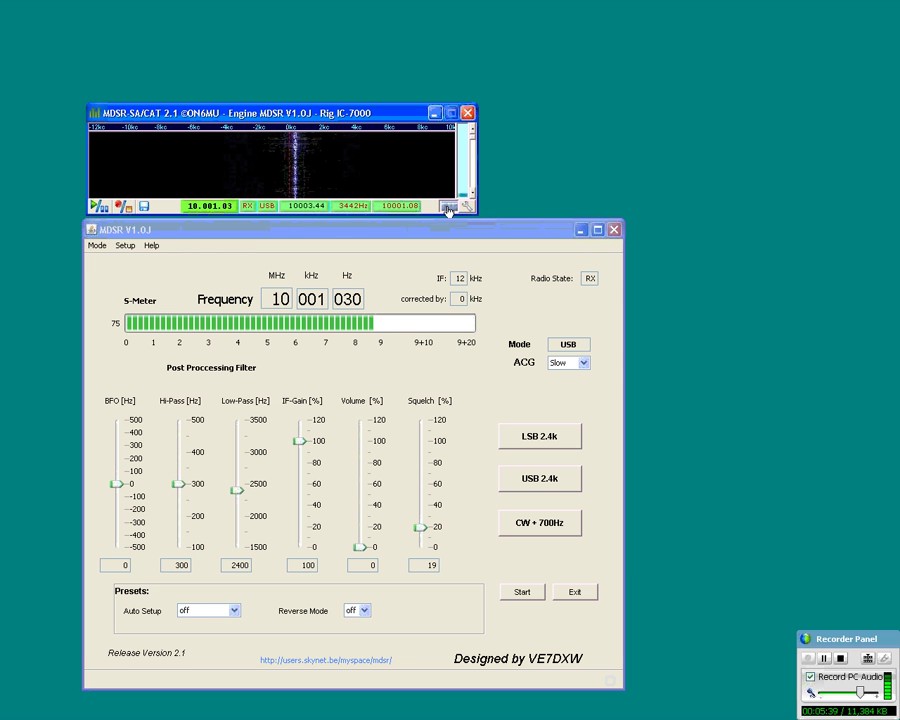
pyautogui.click(448, 207)
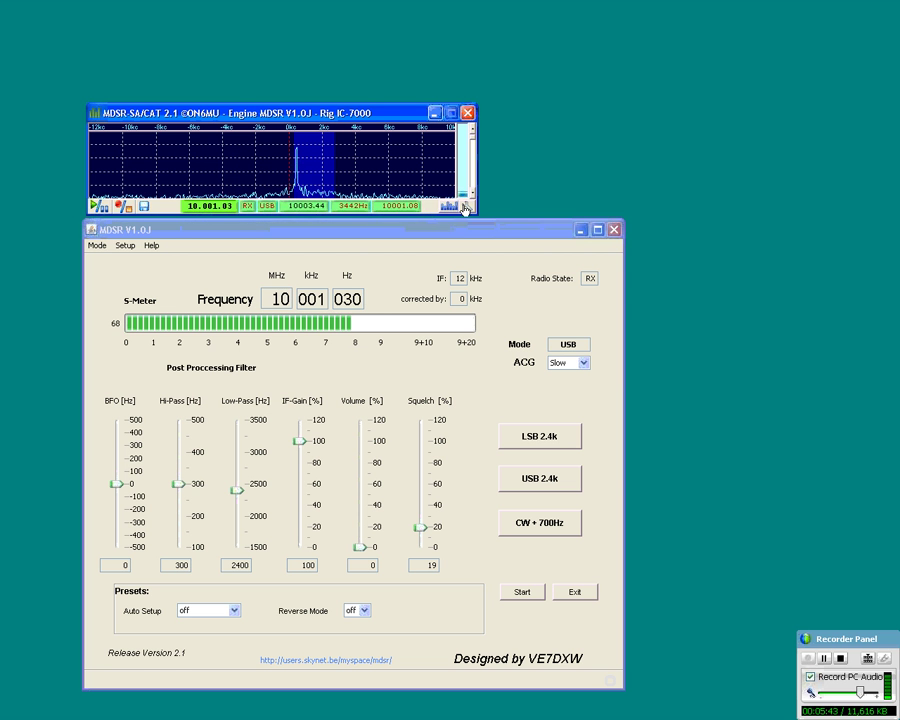
# Turn on the Spectrum Bars and Oscilloscope display options for the spectrum analyzer
pyautogui.click(465, 208)
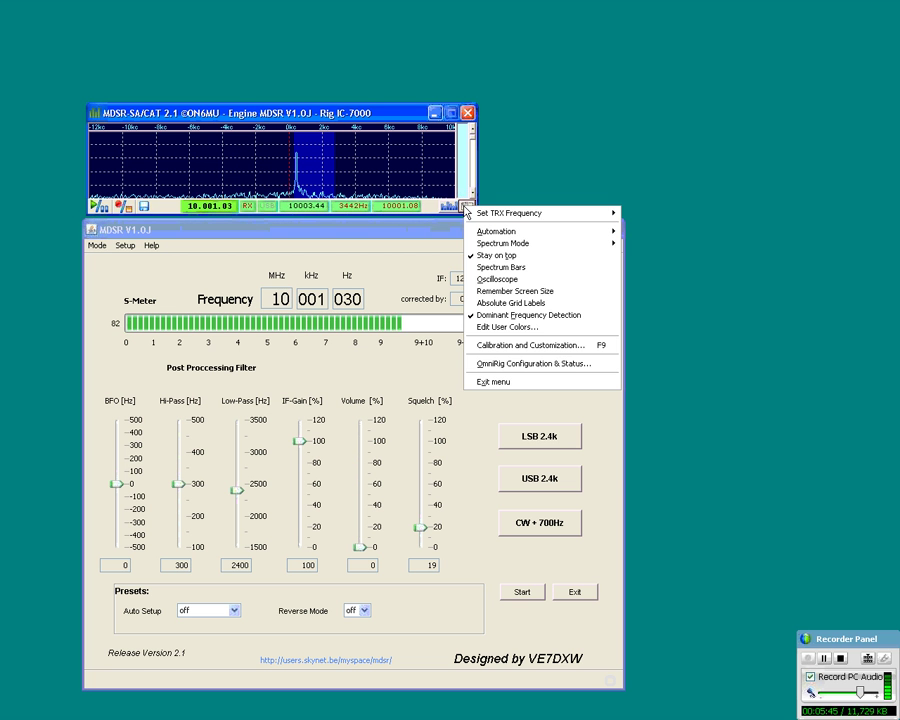
pyautogui.moveTo(491, 215)
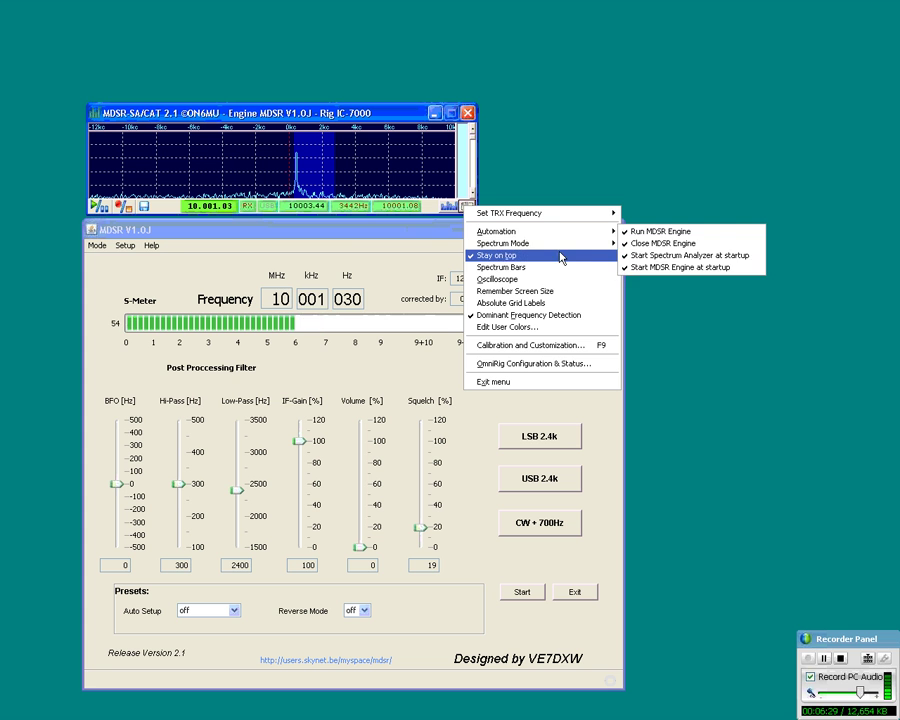
pyautogui.moveTo(525, 250)
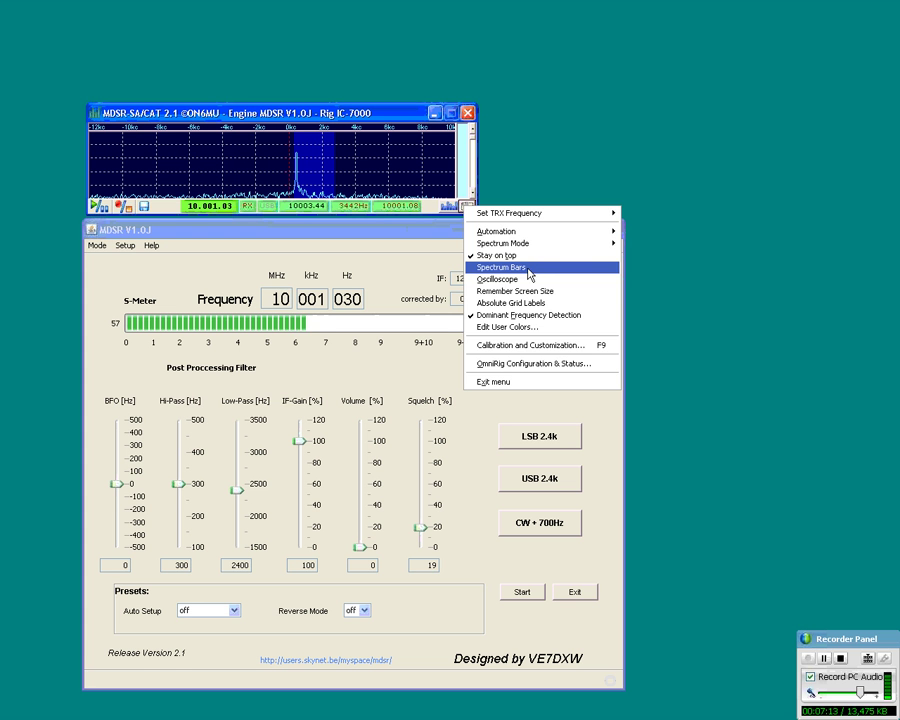
pyautogui.click(528, 268)
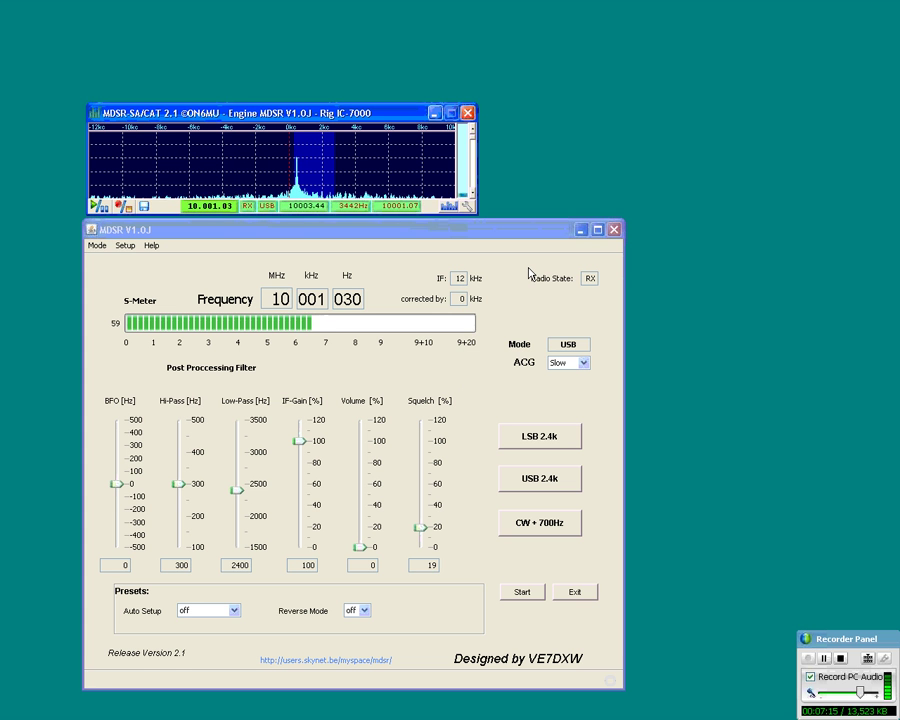
pyautogui.click(466, 206)
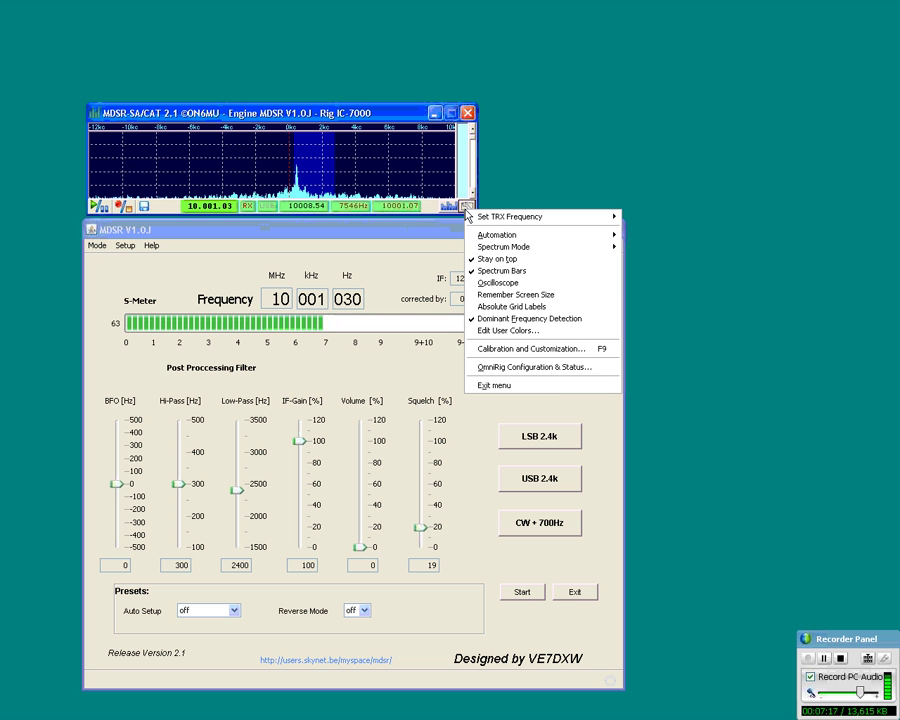
pyautogui.click(510, 283)
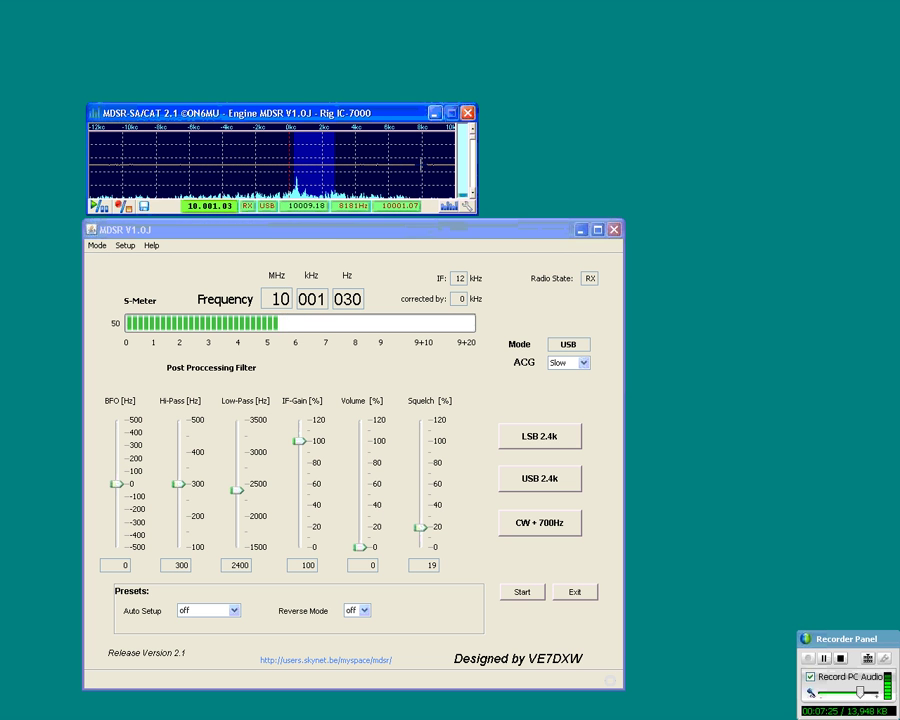
# Turn off the Oscilloscope display and turn on Remember Screen Size for the spectrum analyzer
pyautogui.click(467, 206)
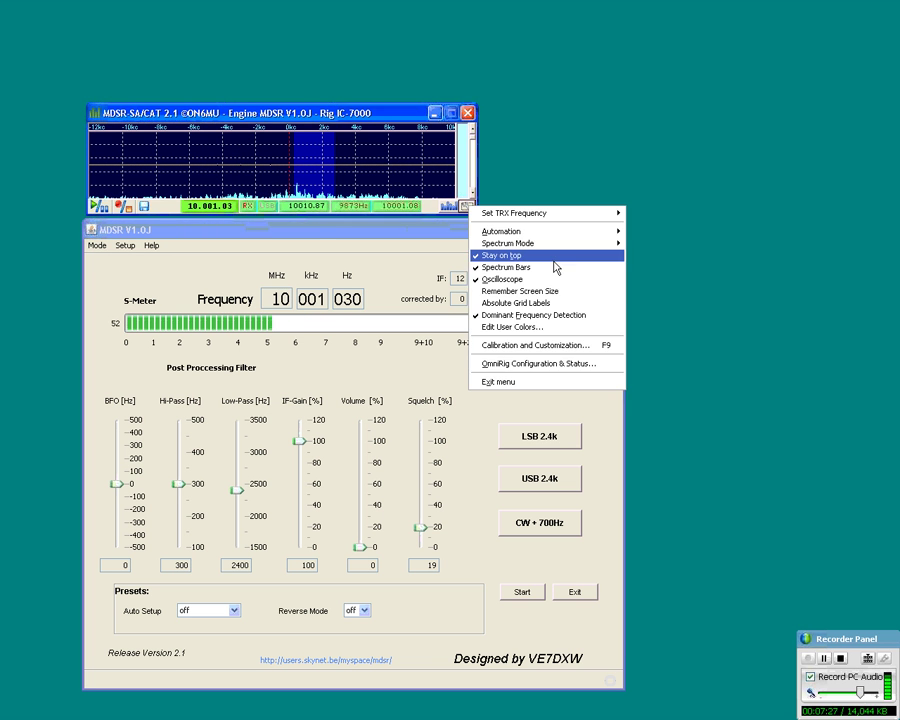
pyautogui.click(506, 289)
pyautogui.click(466, 206)
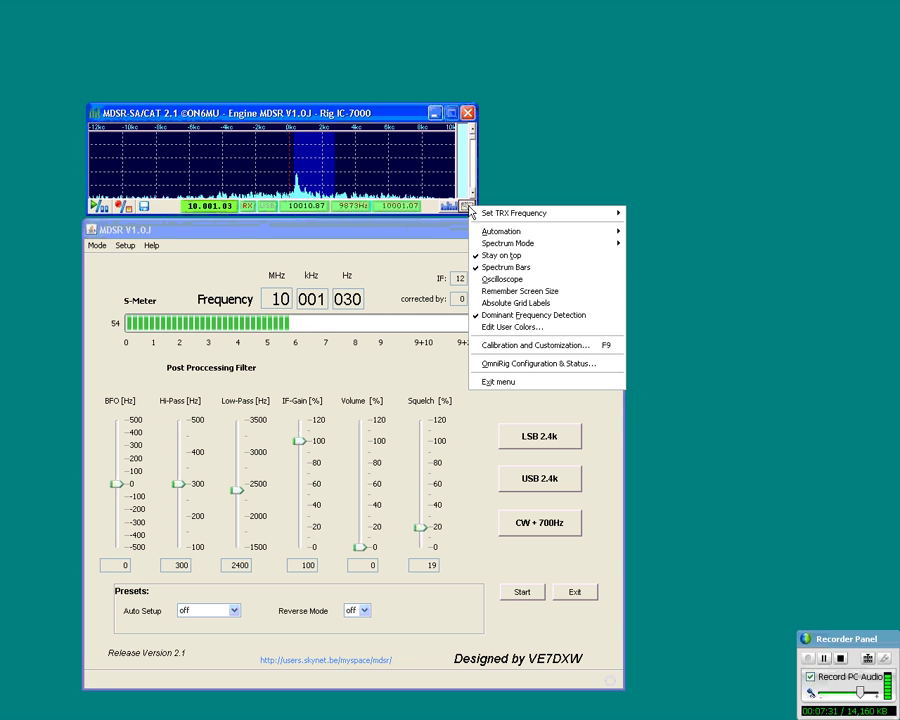
pyautogui.click(511, 290)
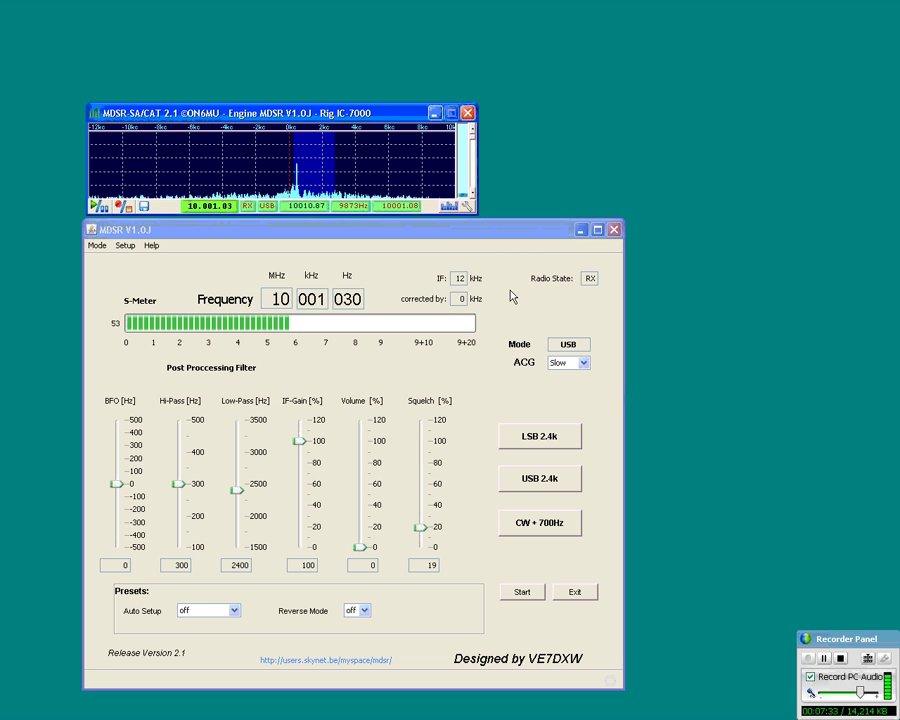
# Turn on Absolute Grid Labels for the spectrum's frequency scale, and turn the option back off
pyautogui.click(466, 206)
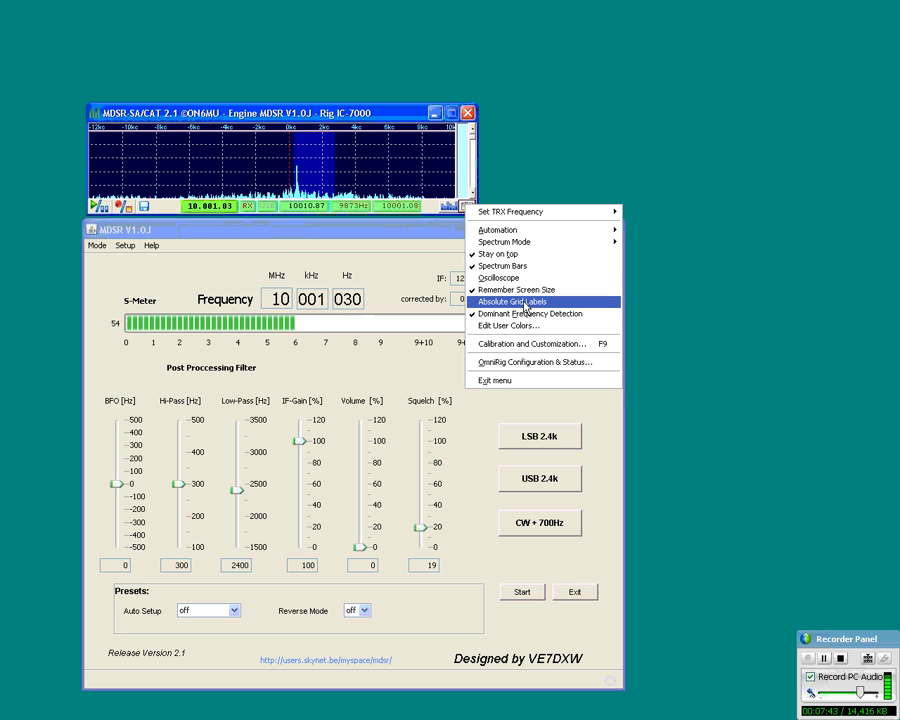
pyautogui.click(525, 306)
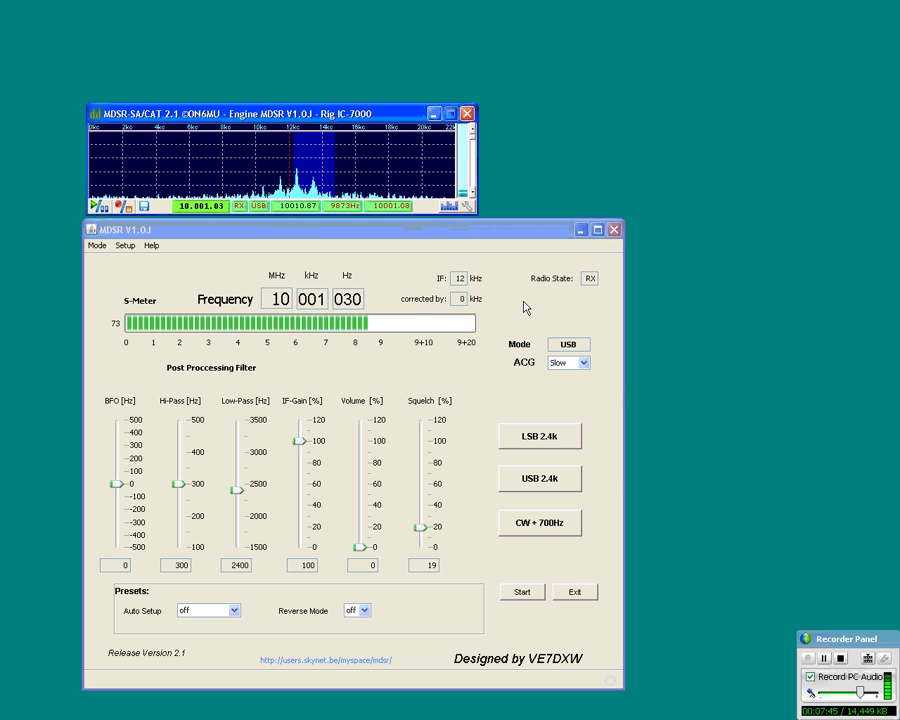
pyautogui.click(466, 206)
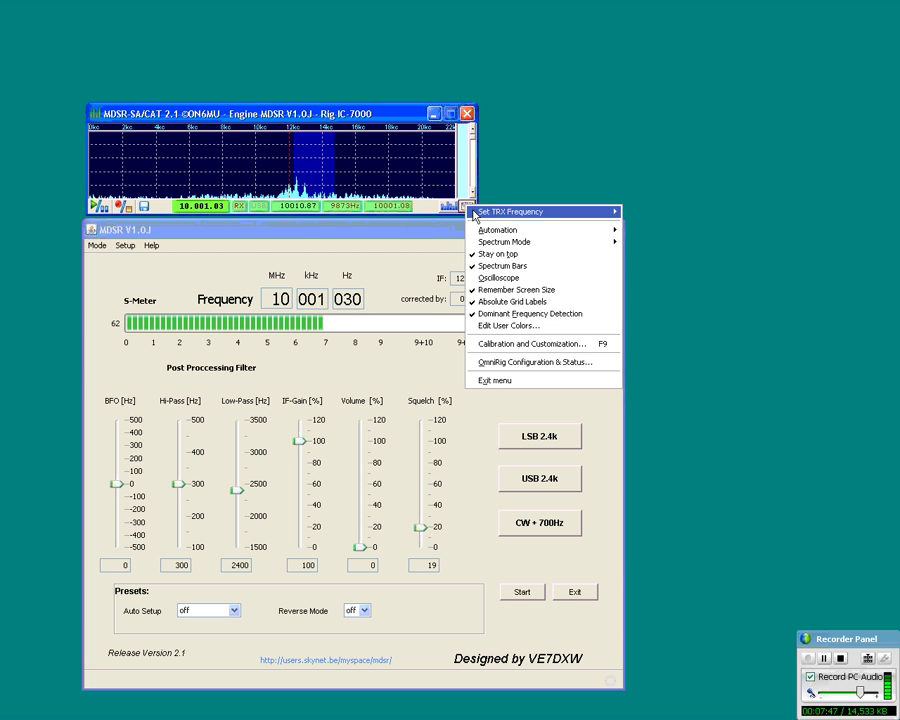
pyautogui.click(522, 303)
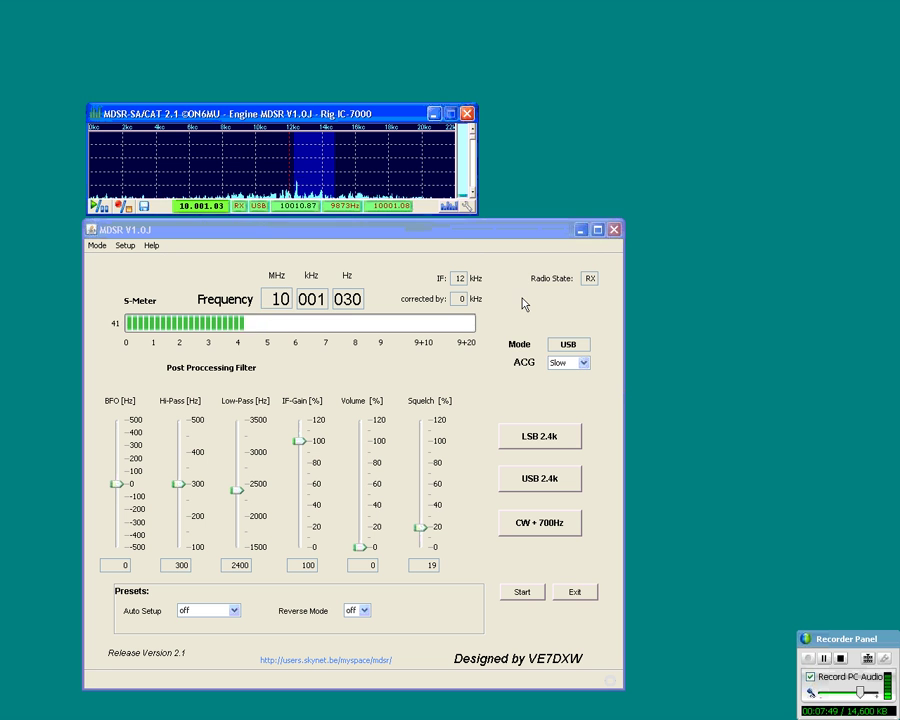
# Turn off Dominant Frequency Detection, and turn the option back on
pyautogui.click(466, 207)
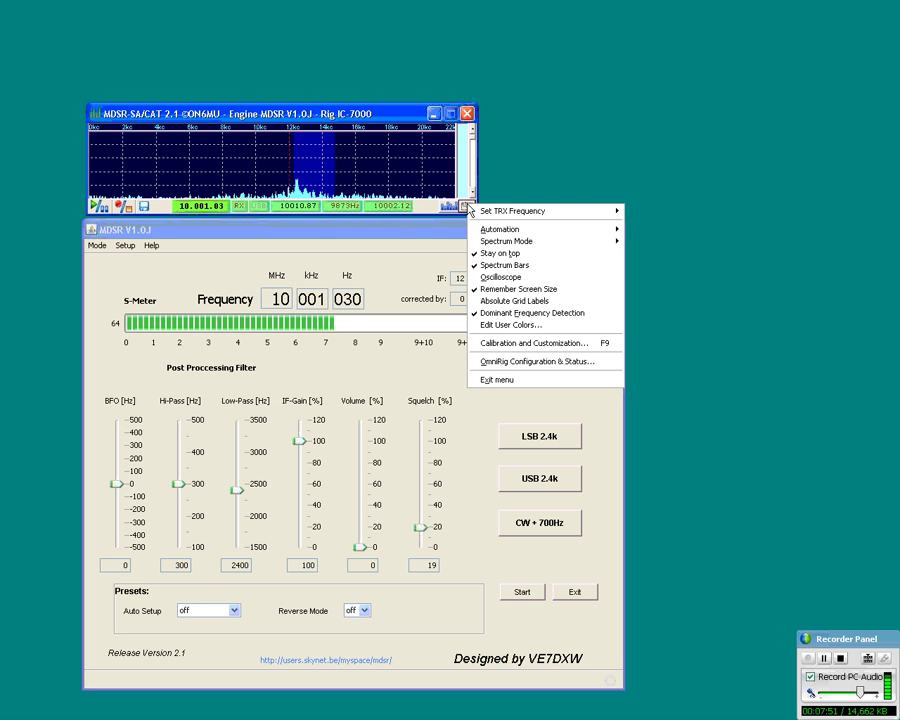
pyautogui.click(514, 316)
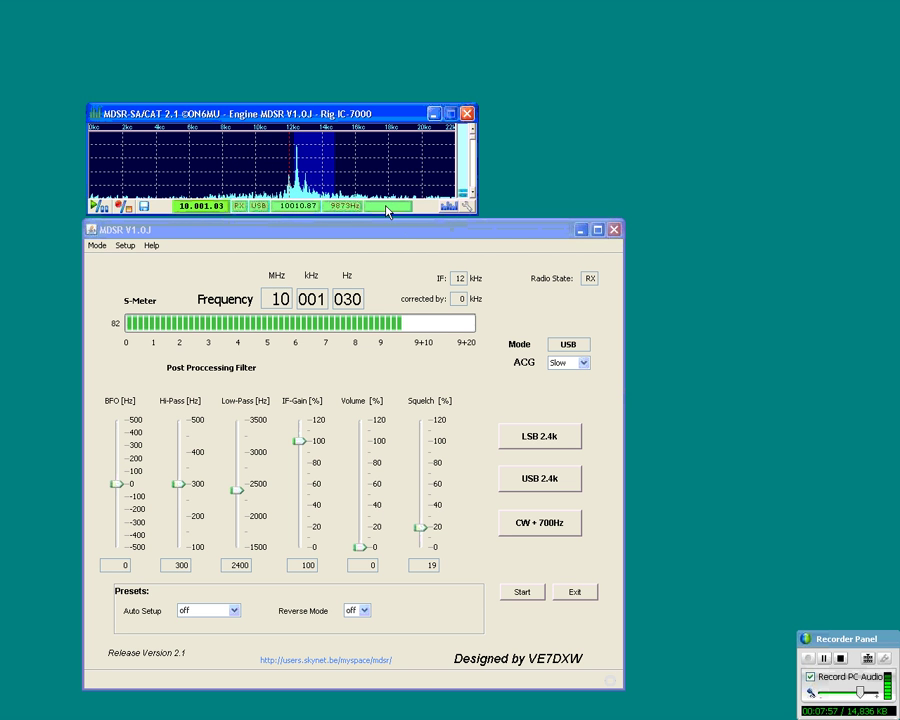
pyautogui.click(467, 209)
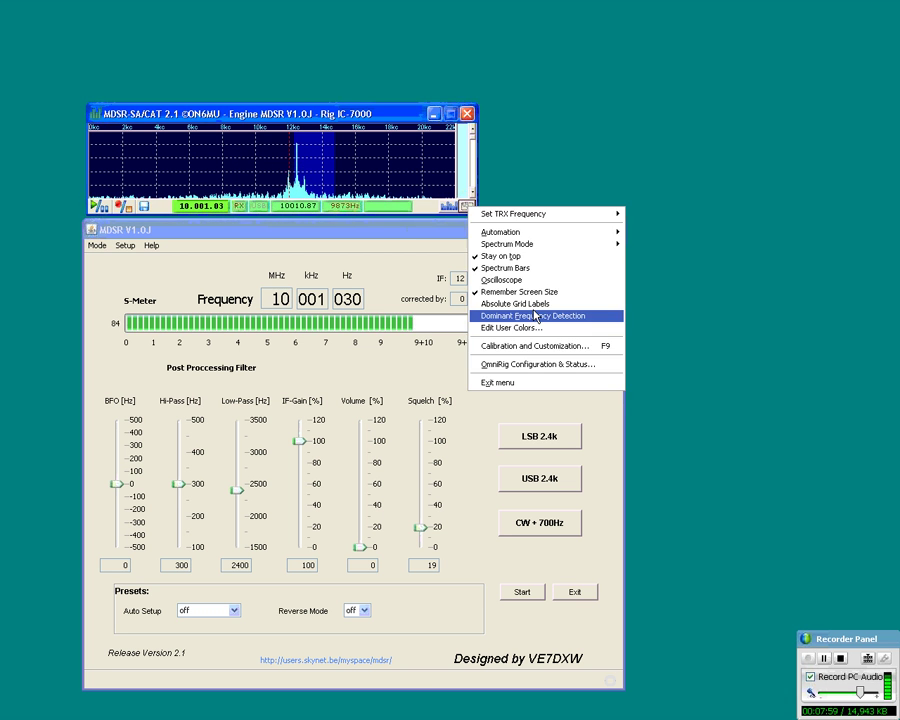
pyautogui.click(535, 316)
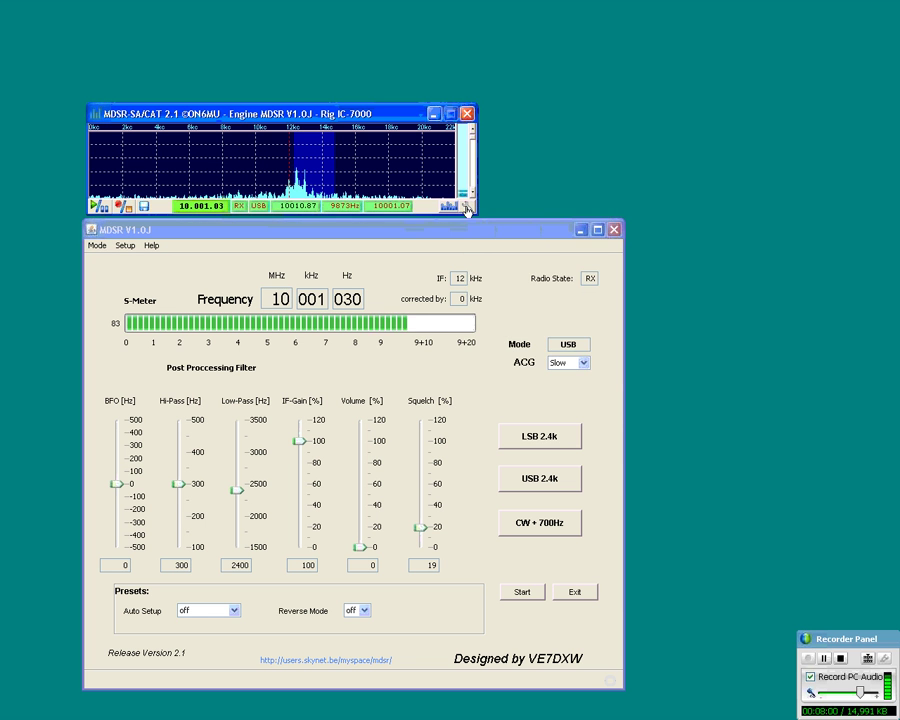
# Set the spectrum bars' colour to light yellow in the user colour scheme and apply the scheme
pyautogui.click(467, 209)
pyautogui.click(541, 329)
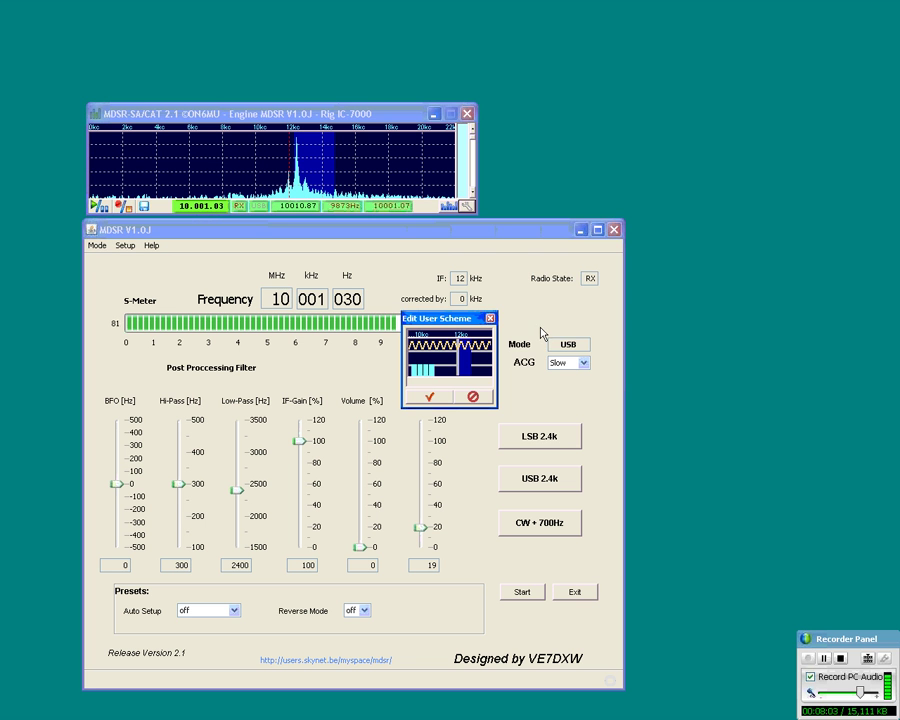
pyautogui.click(425, 376)
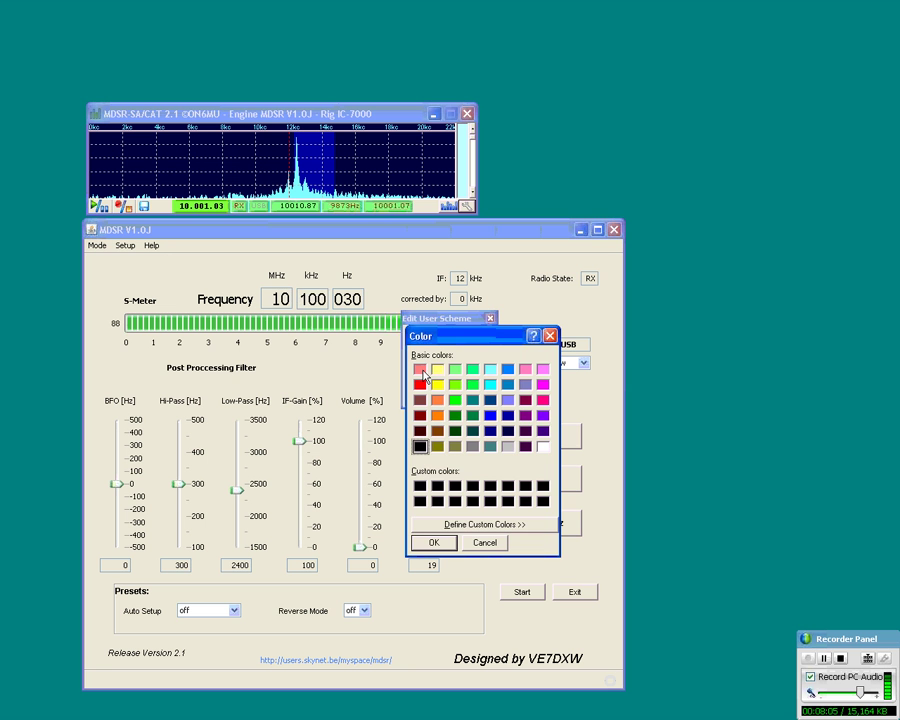
pyautogui.click(437, 372)
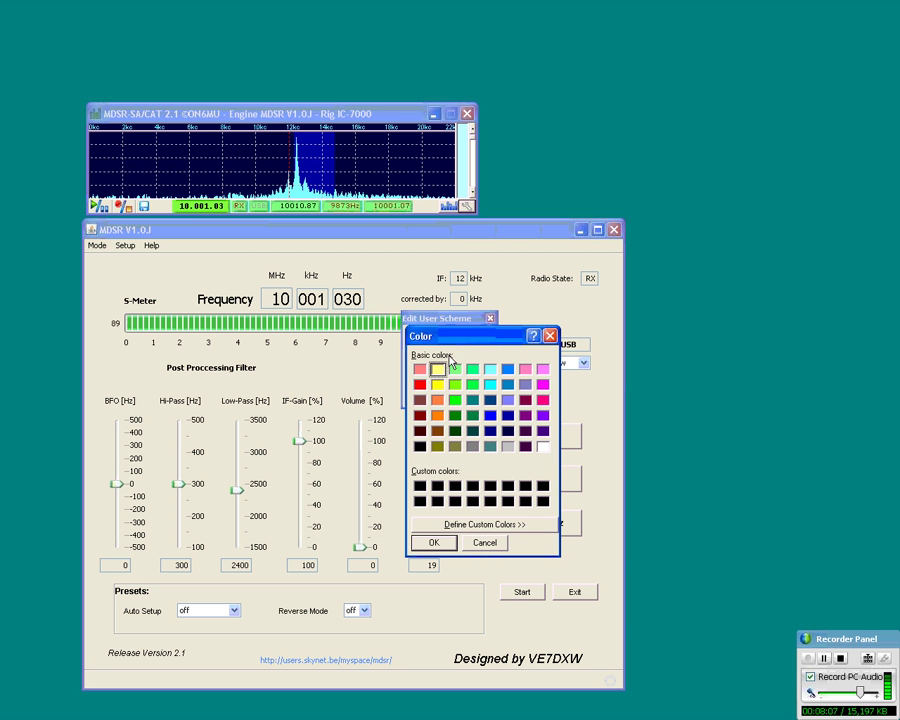
pyautogui.click(436, 542)
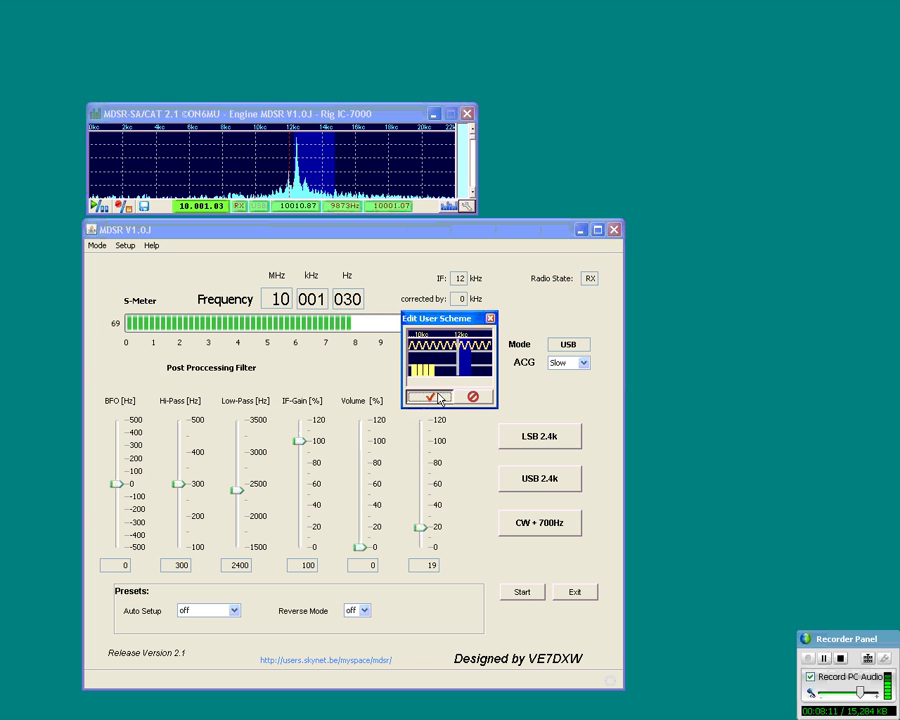
pyautogui.click(436, 399)
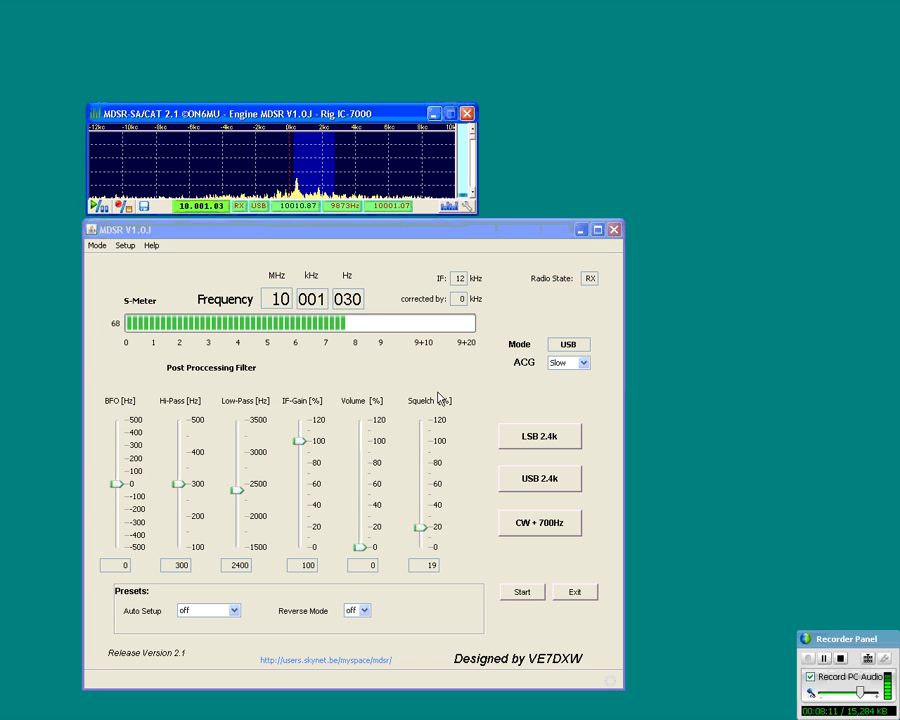
# Review the spectrum analyzer's calibration and customization settings, including the total reset to defaults, and accept them without edits
pyautogui.click(467, 207)
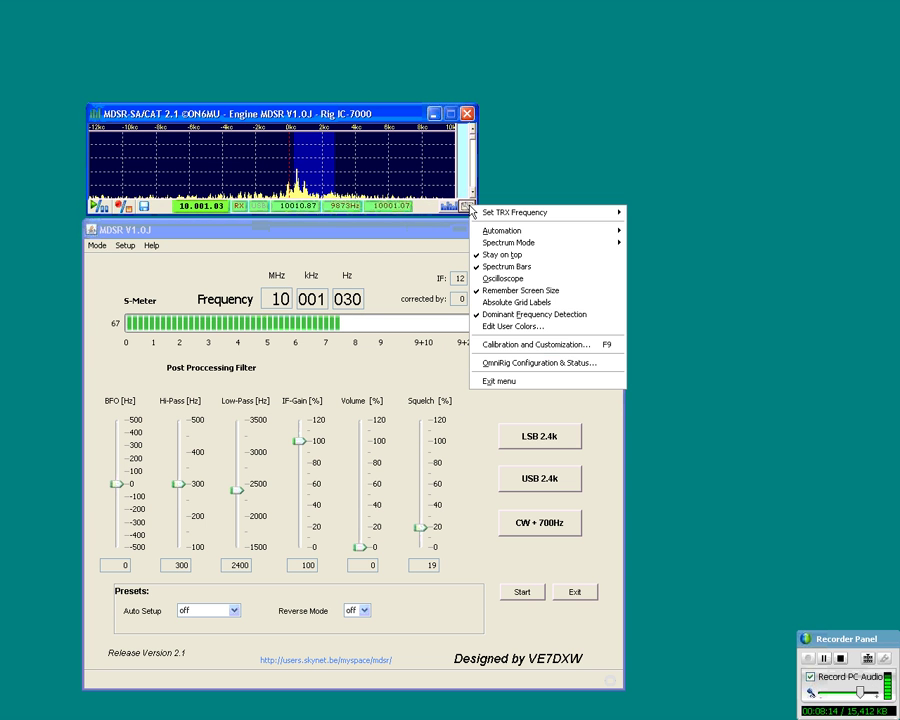
pyautogui.click(538, 345)
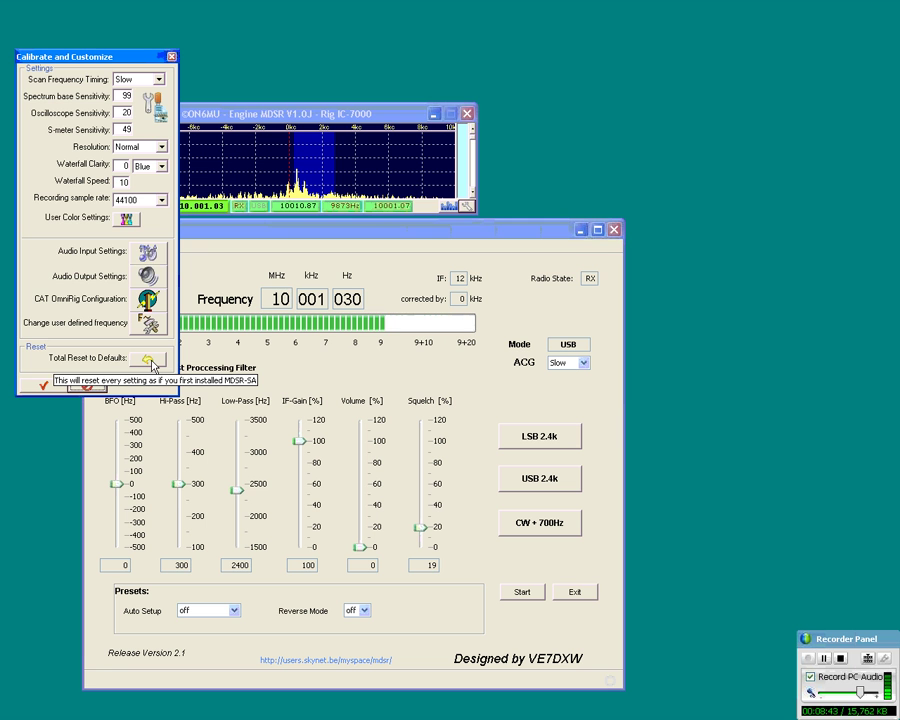
pyautogui.click(42, 388)
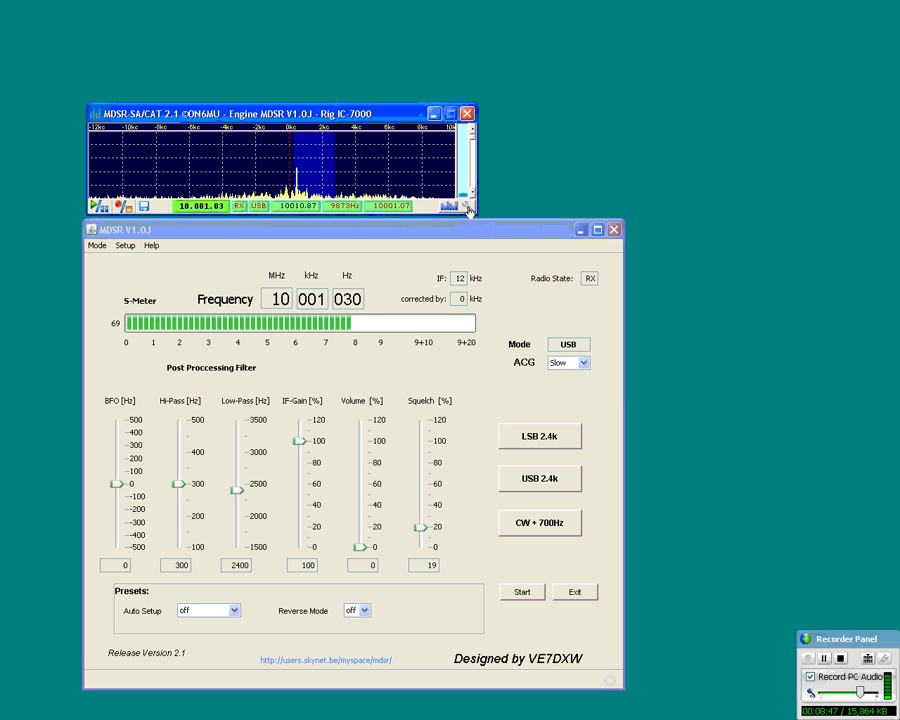